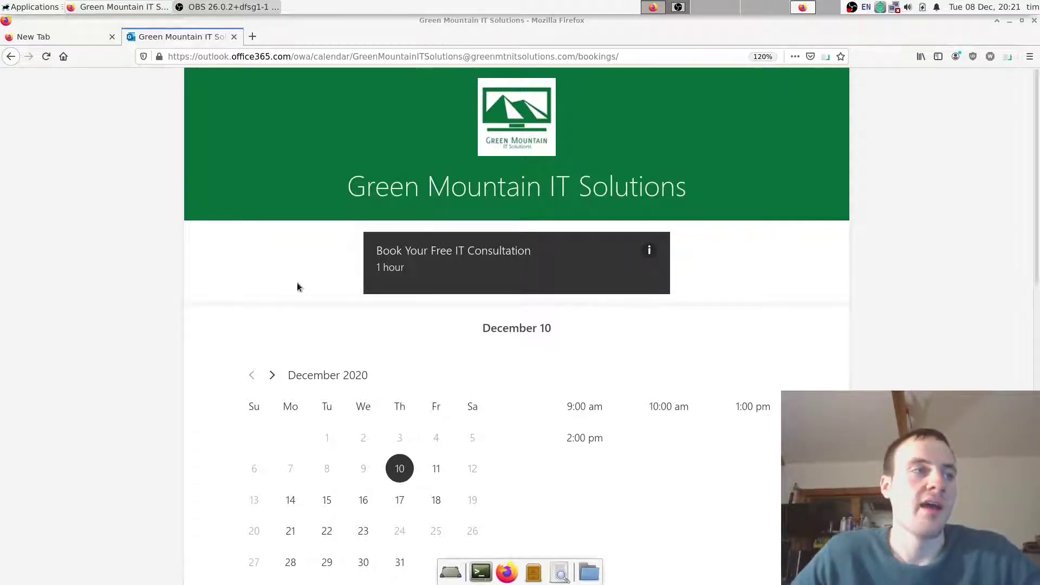
Examine the Green Mountain IT Solutions booking page, including the free consultation service, the December calendar and the offered time slots.
scroll(215, 242, down, 1)
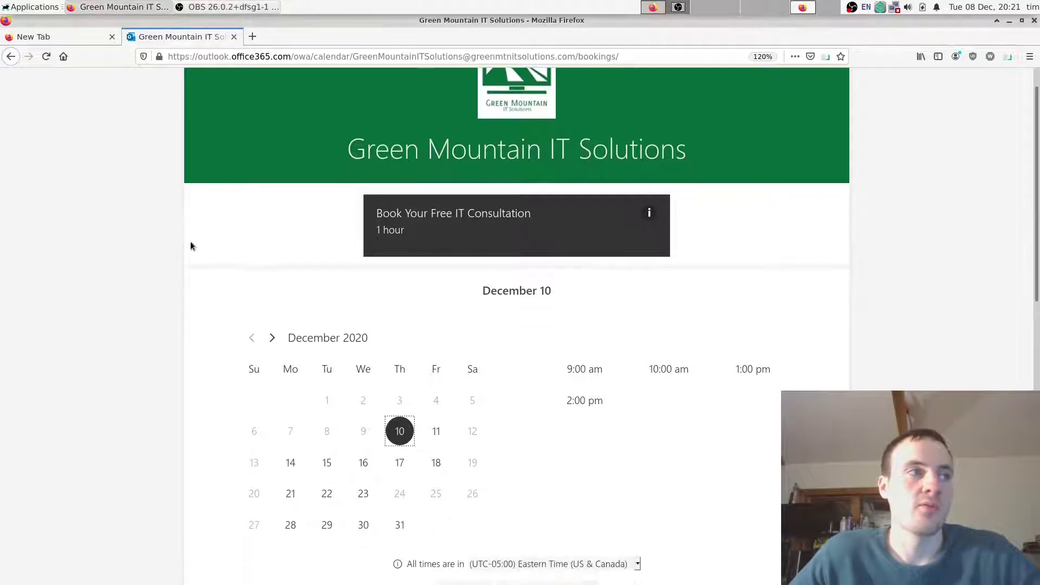
scroll(186, 242, down, 1)
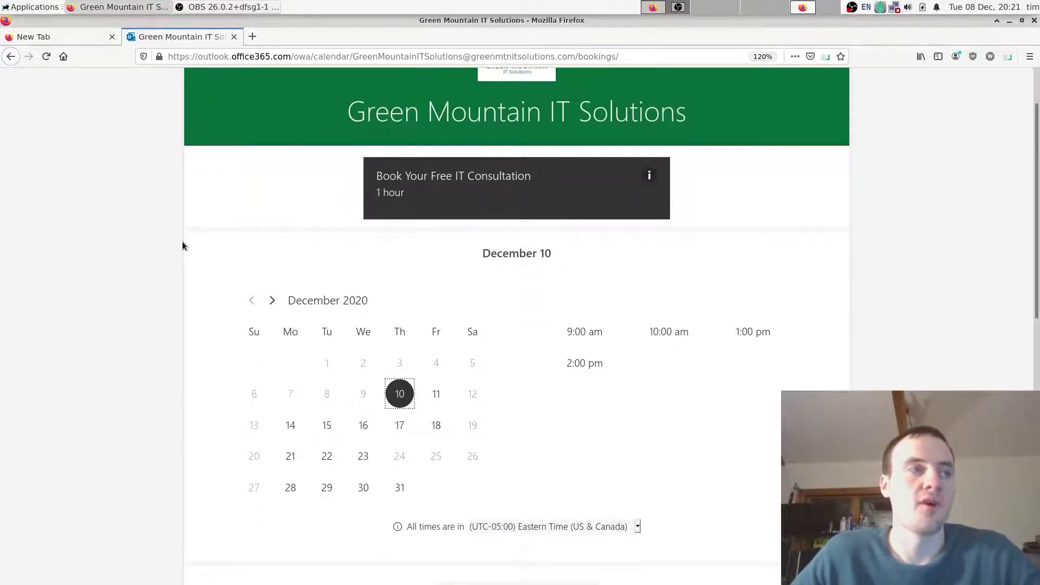
scroll(149, 282, down, 1)
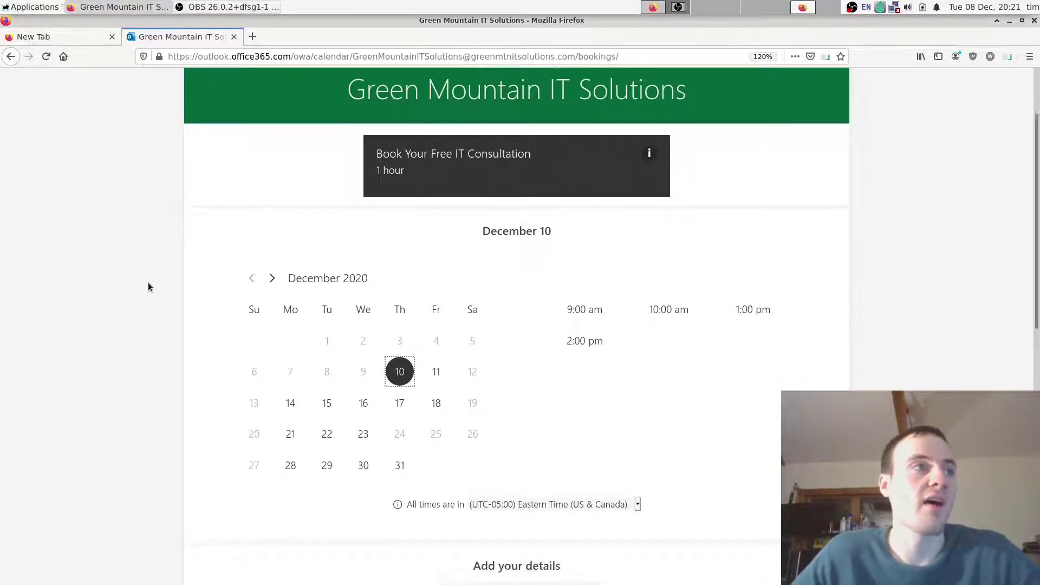
scroll(133, 278, up, 3)
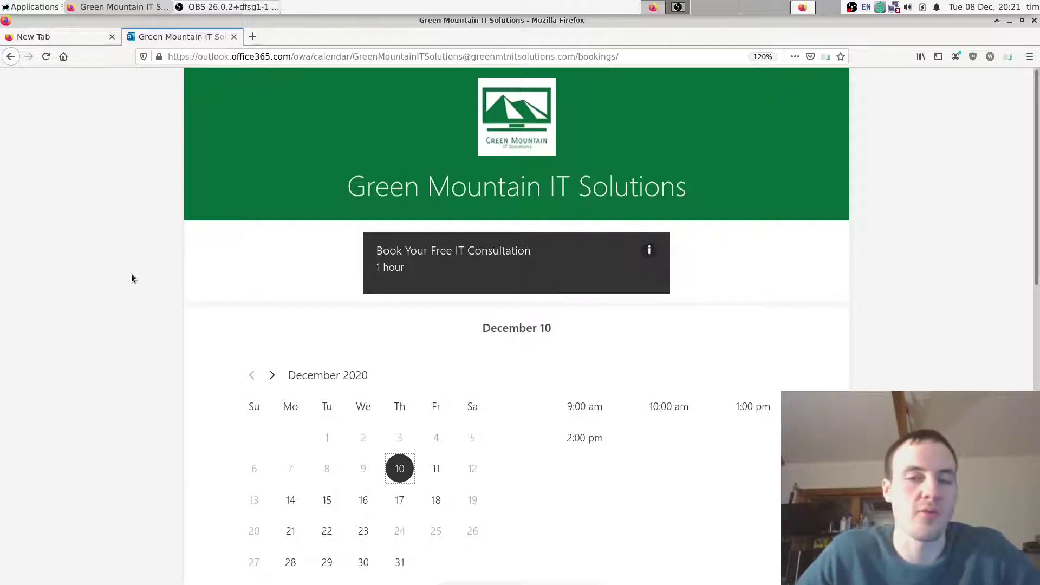
scroll(155, 278, down, 1)
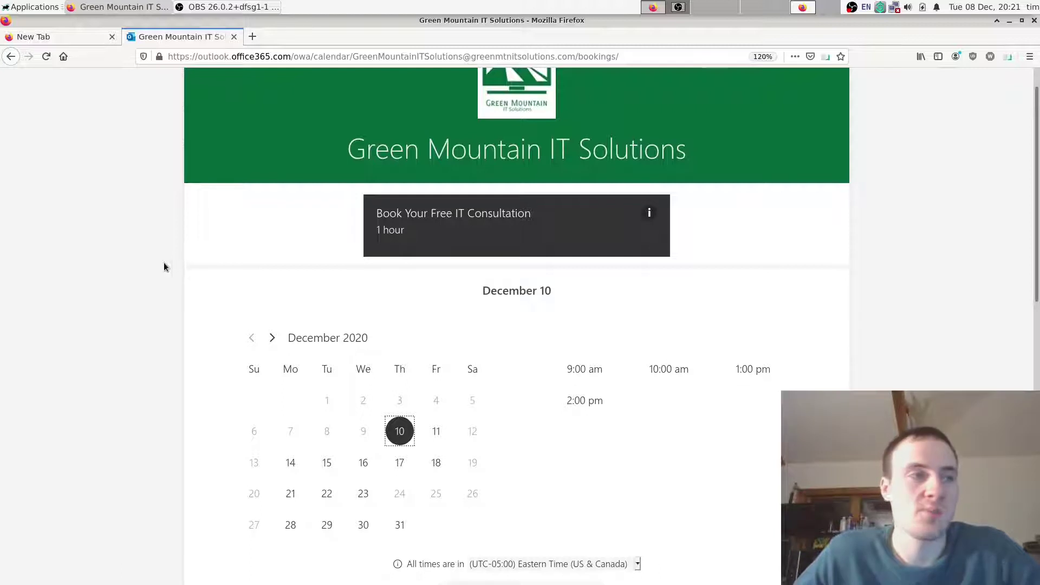
scroll(164, 262, down, 1)
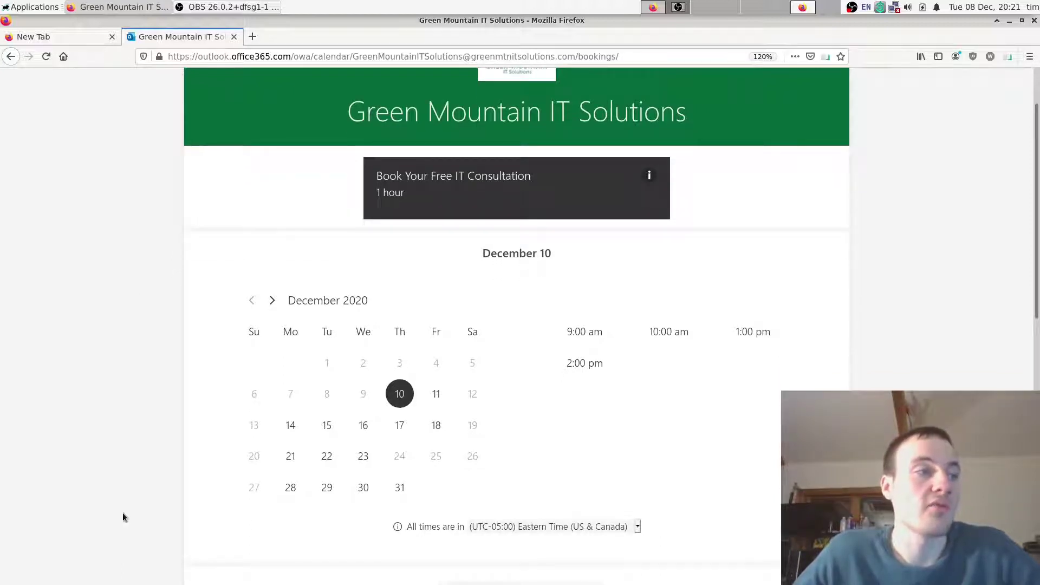
scroll(197, 469, down, 1)
scroll(130, 501, up, 1)
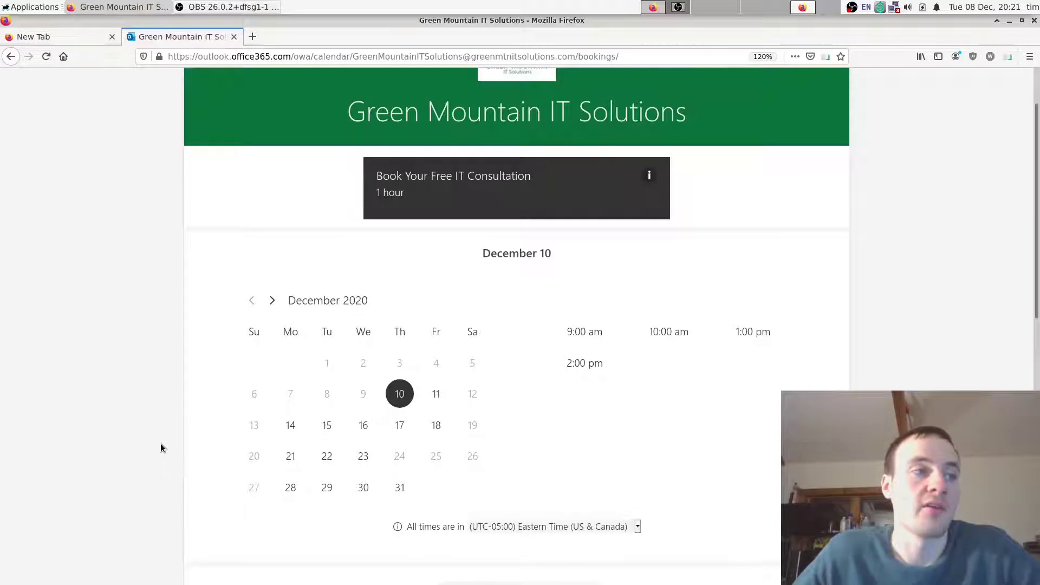
scroll(160, 443, down, 1)
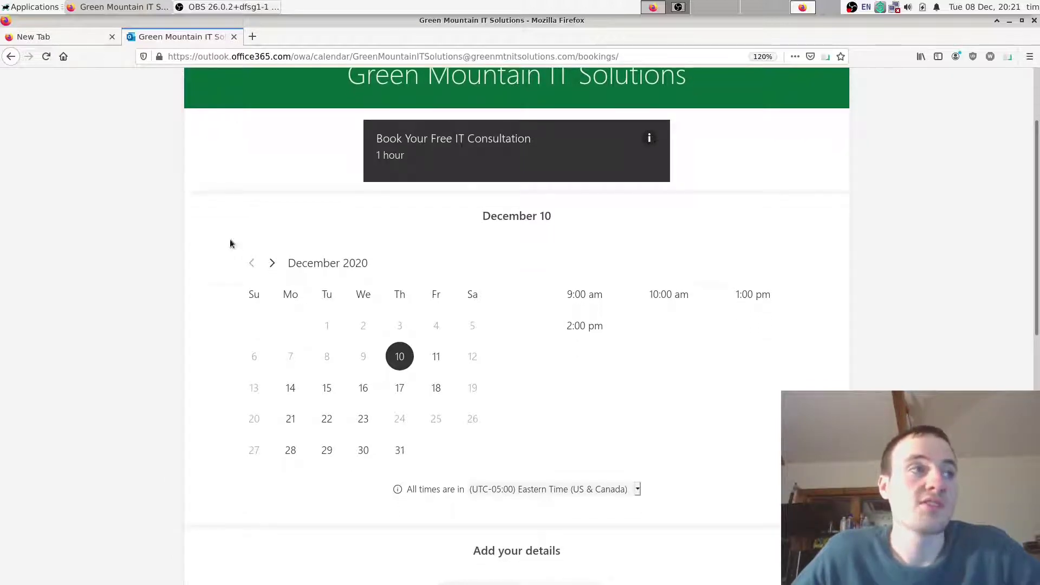
scroll(229, 242, up, 3)
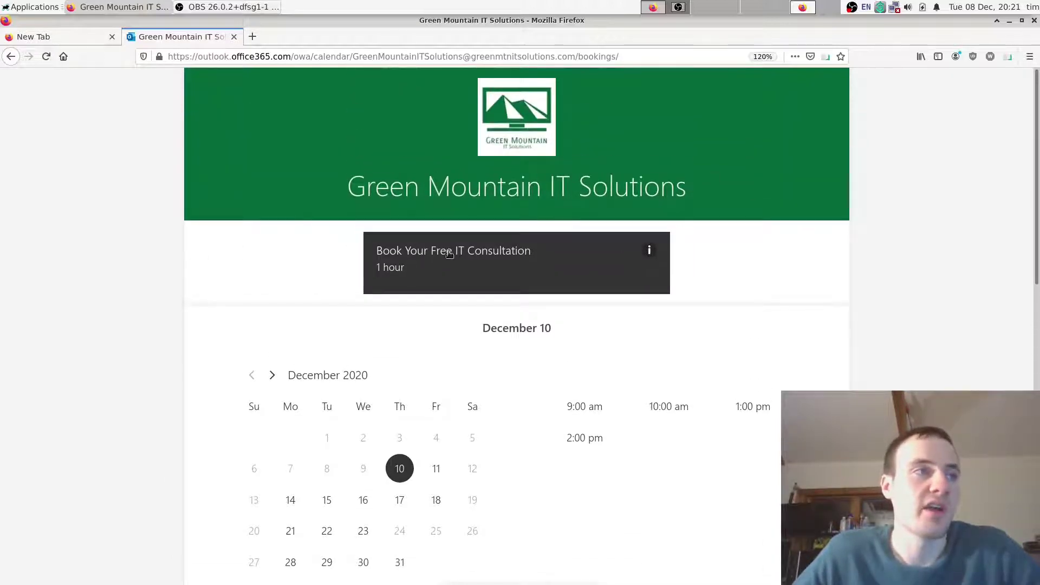
scroll(233, 254, down, 2)
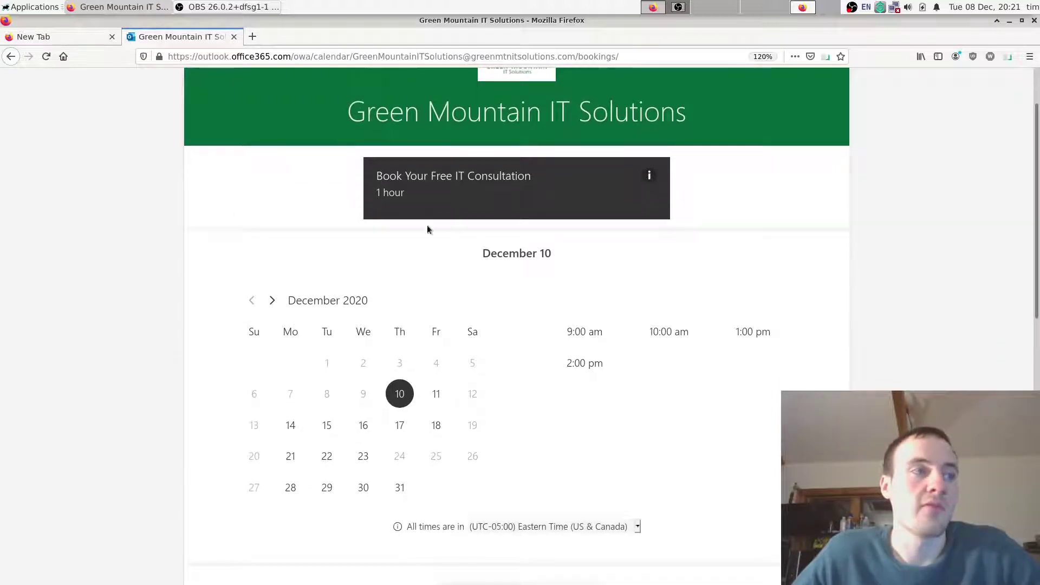
scroll(430, 216, down, 2)
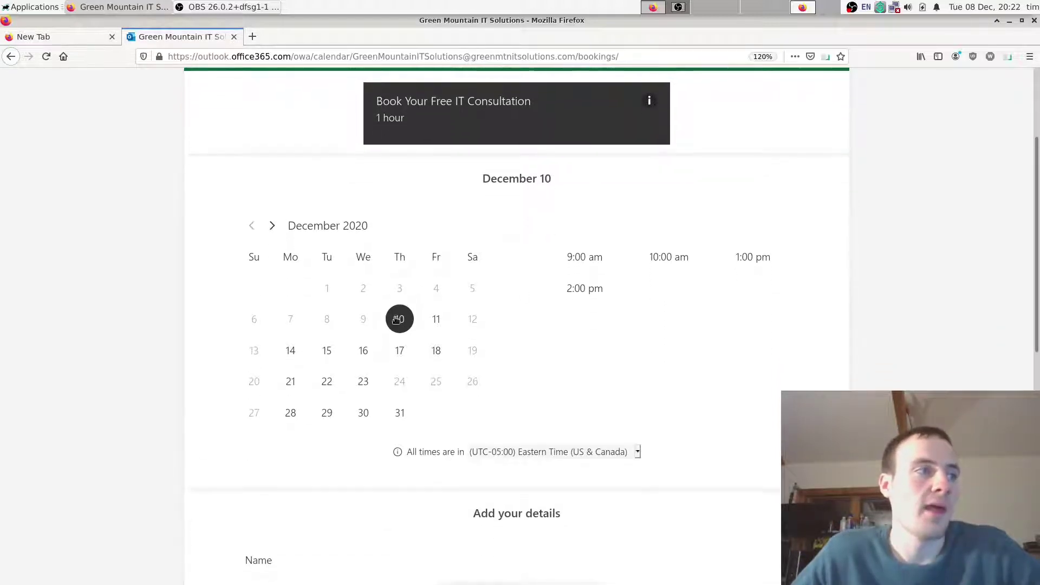
scroll(184, 299, down, 1)
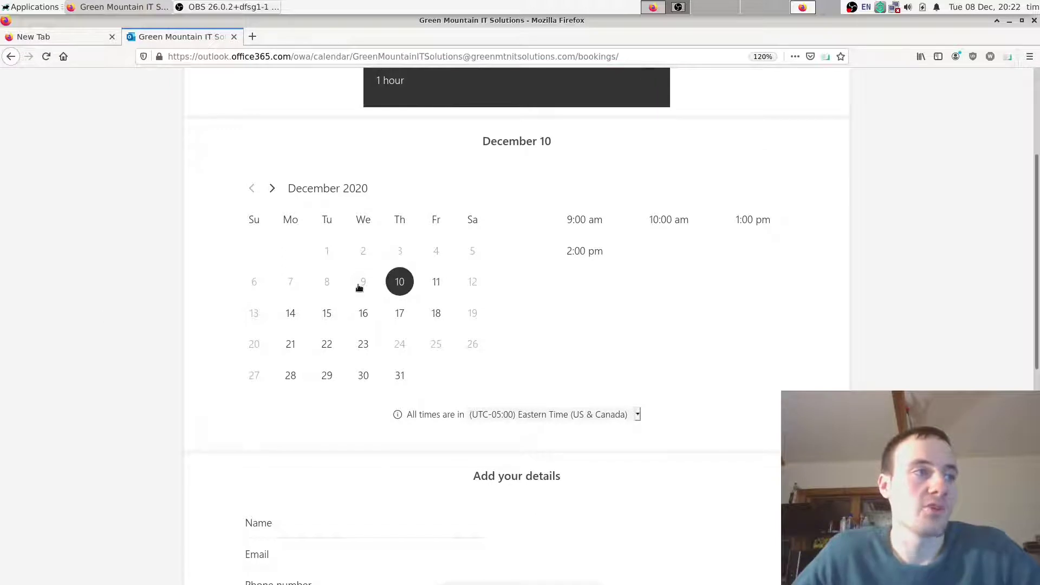
scroll(243, 283, up, 2)
scroll(244, 283, up, 3)
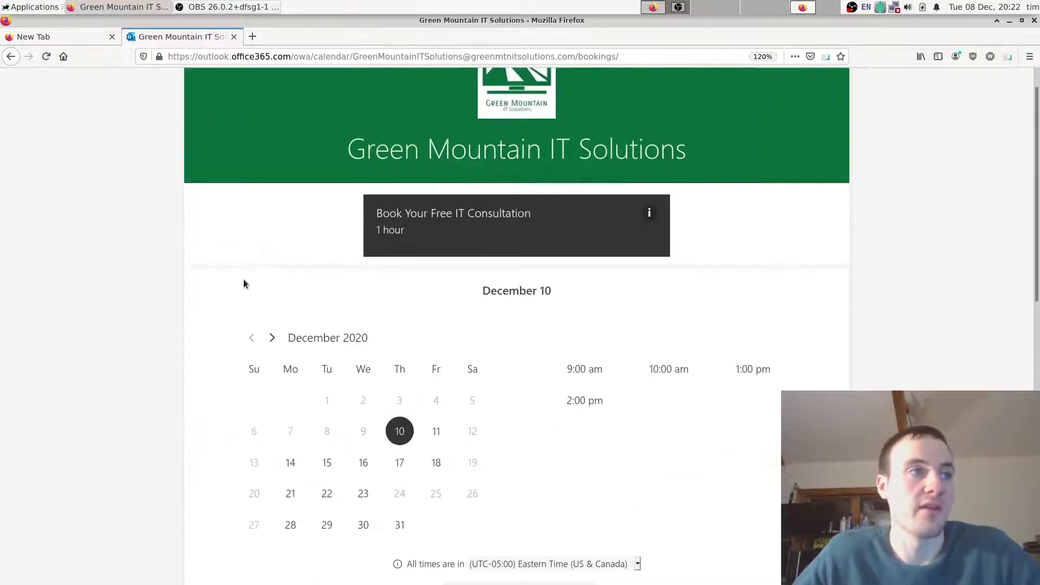
Select December 11 in the booking calendar and check which appointment times are offered.
scroll(647, 281, down, 3)
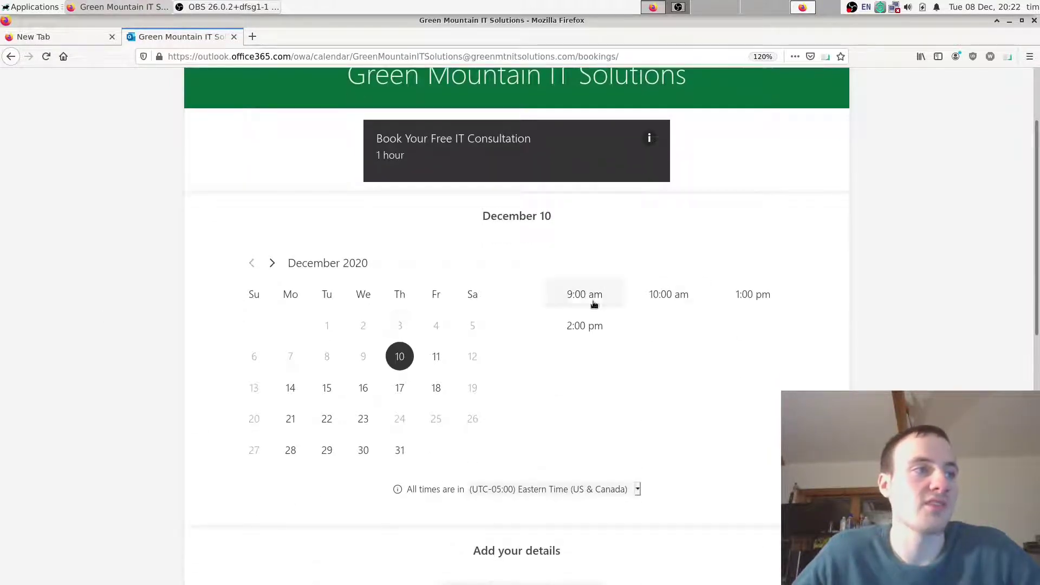
scroll(407, 320, down, 2)
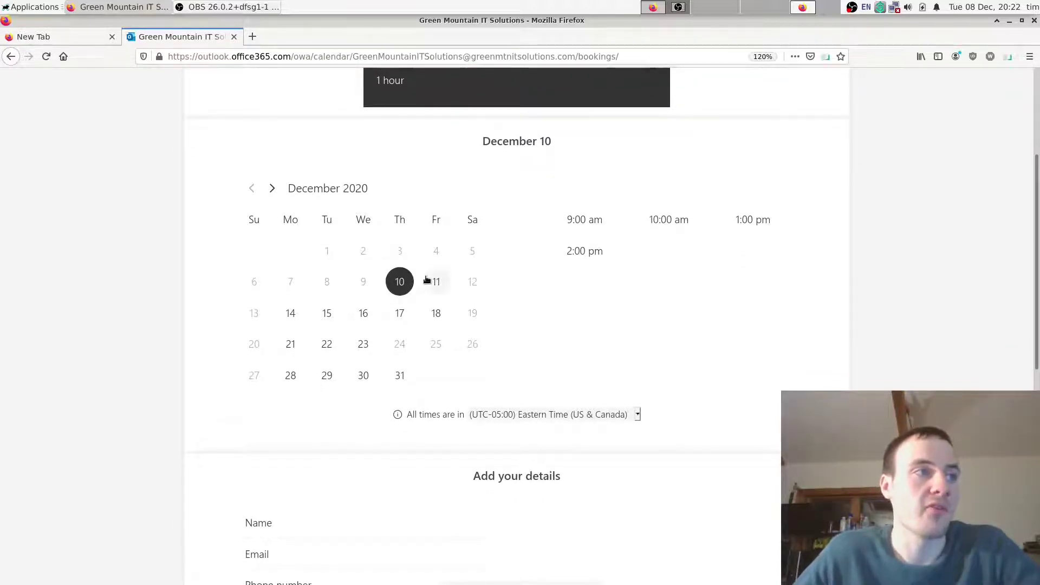
scroll(500, 268, down, 1)
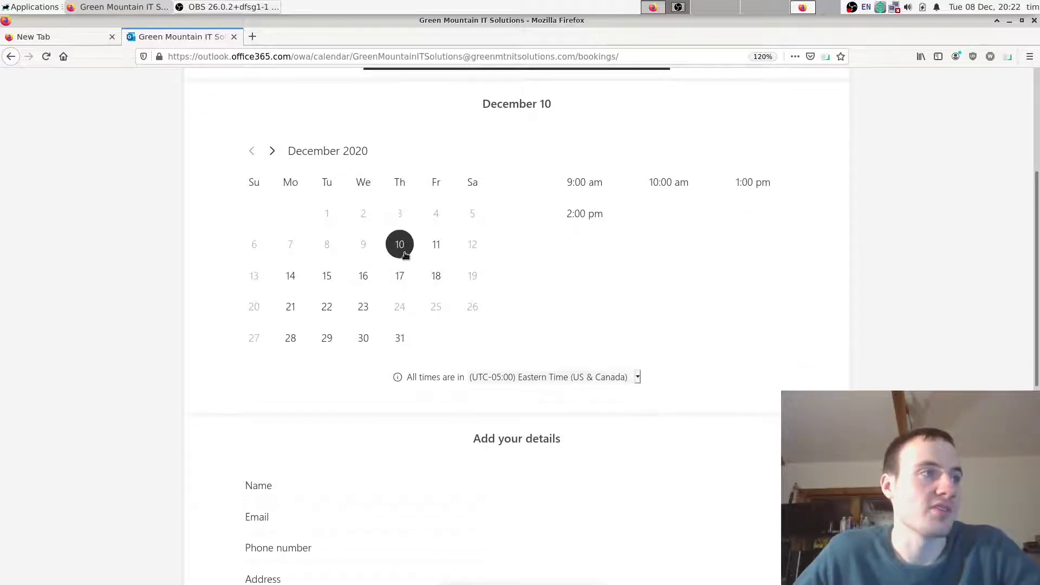
click(437, 247)
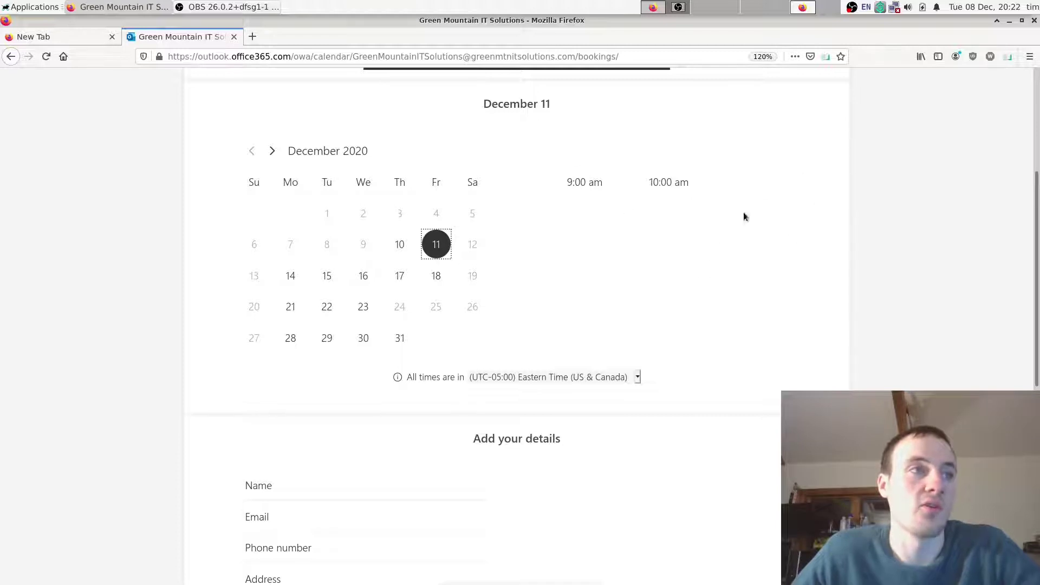
scroll(681, 221, down, 3)
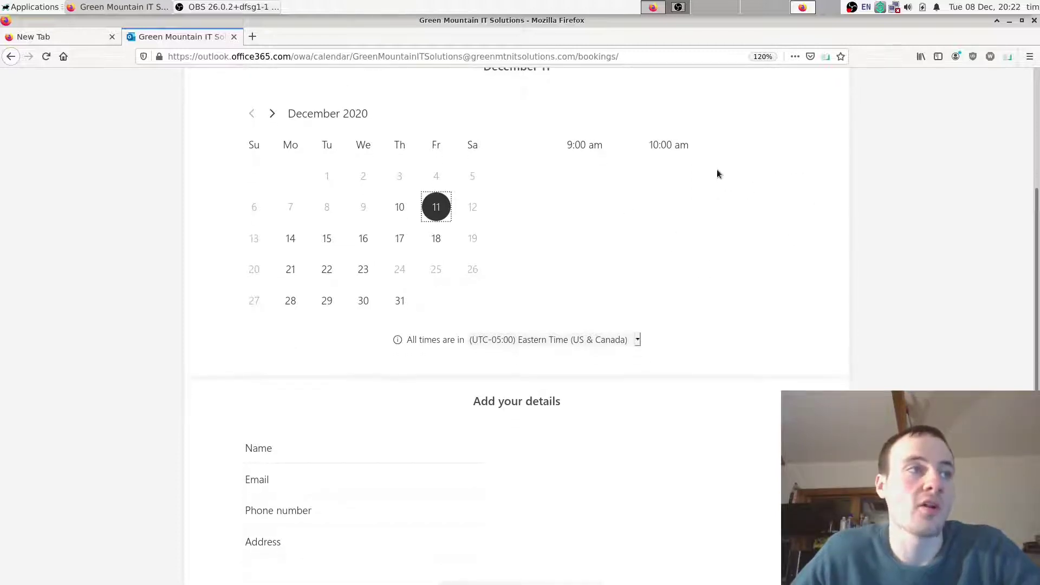
scroll(642, 318, up, 3)
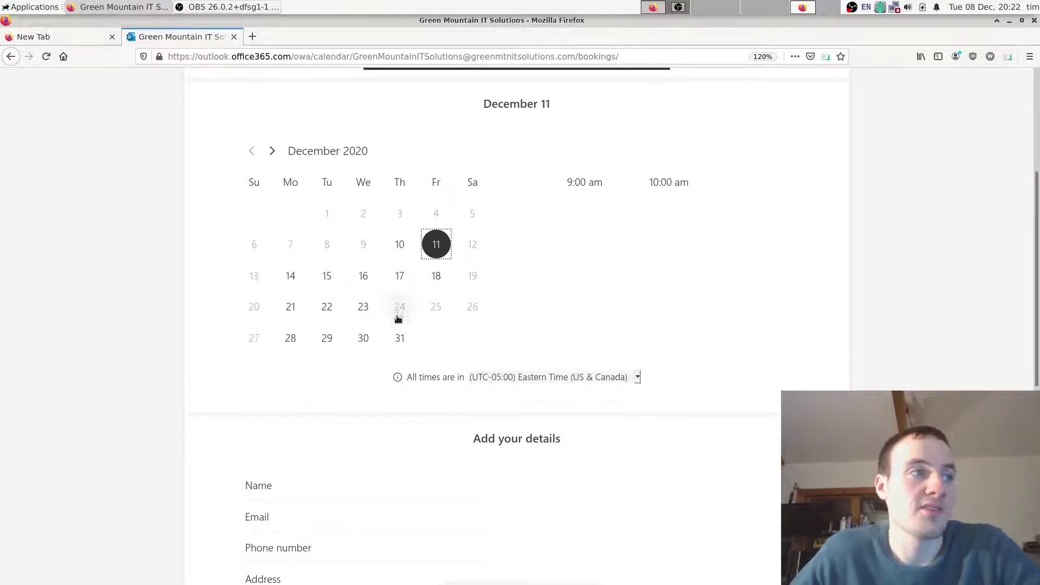
mouse_move(437, 313)
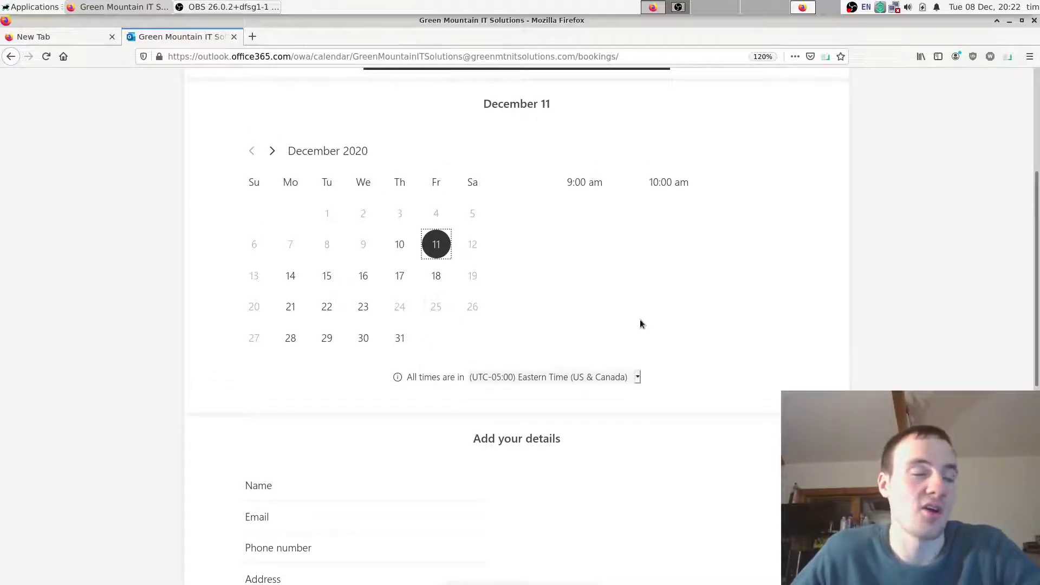
scroll(662, 321, up, 1)
Review the booking form's customer details and additional information fields through to the end of the page.
scroll(632, 330, down, 3)
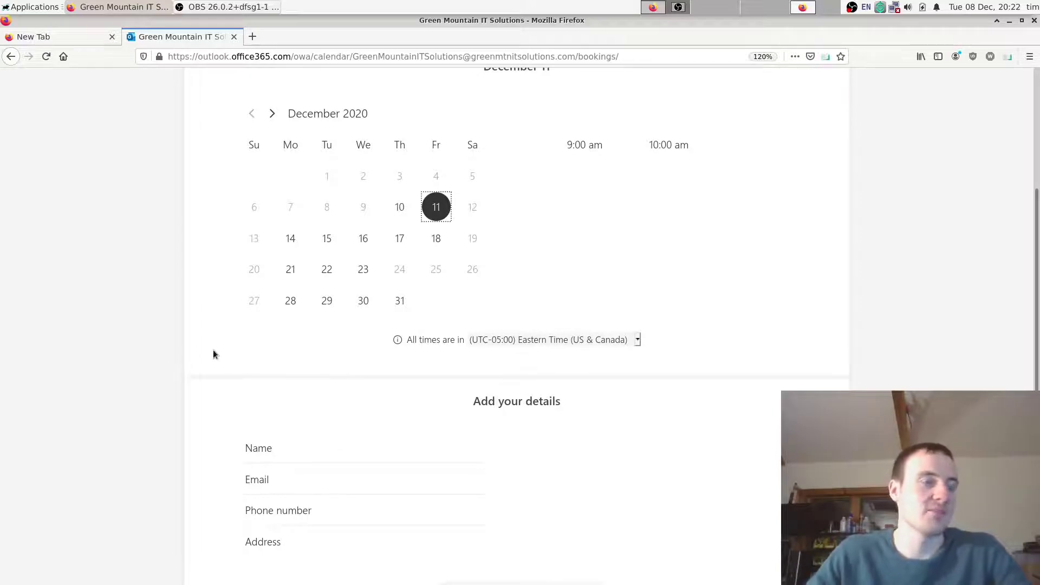
scroll(166, 336, down, 4)
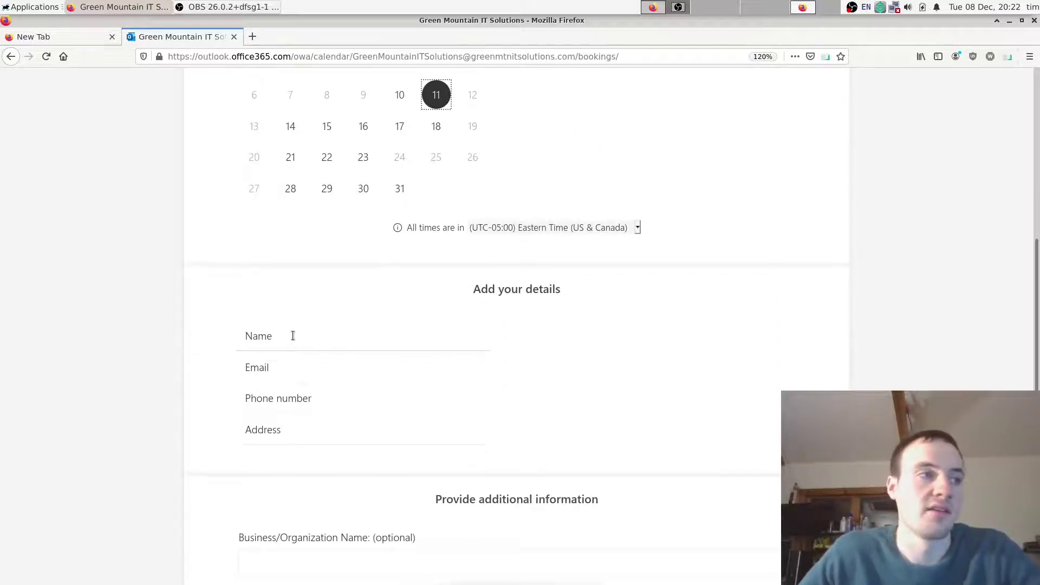
scroll(292, 335, down, 3)
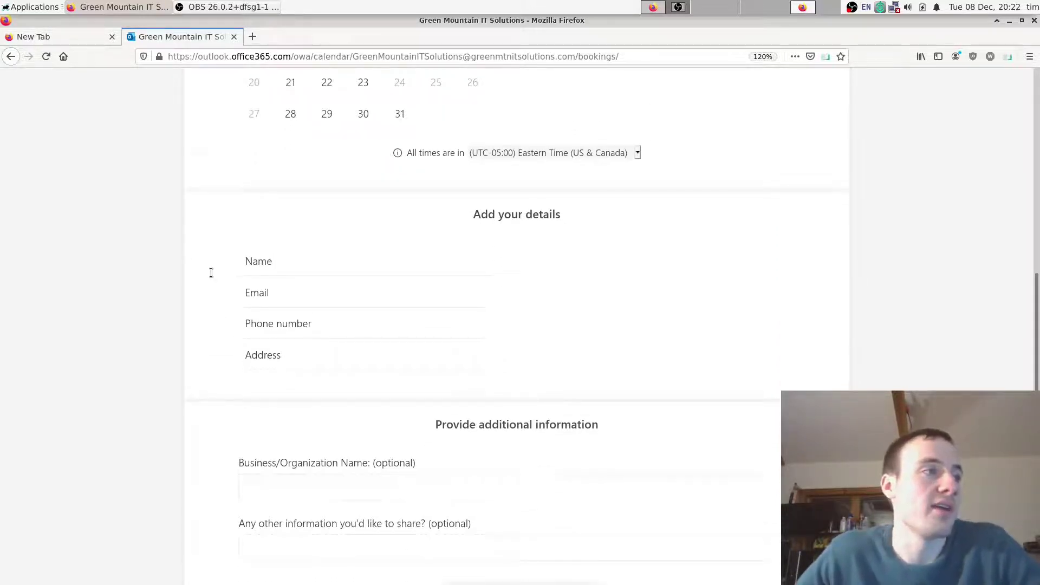
scroll(211, 273, down, 3)
click(264, 196)
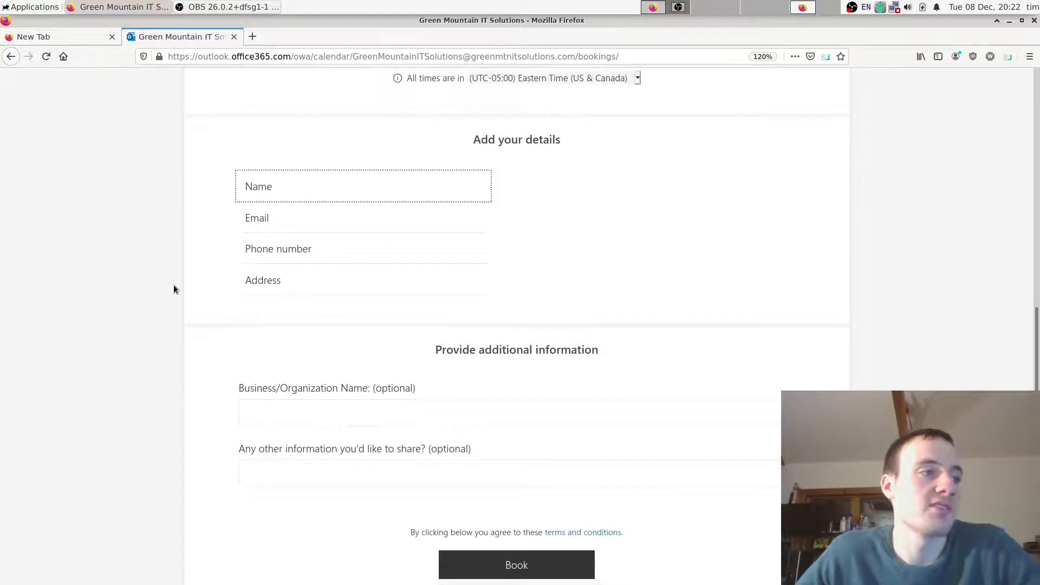
scroll(174, 287, down, 5)
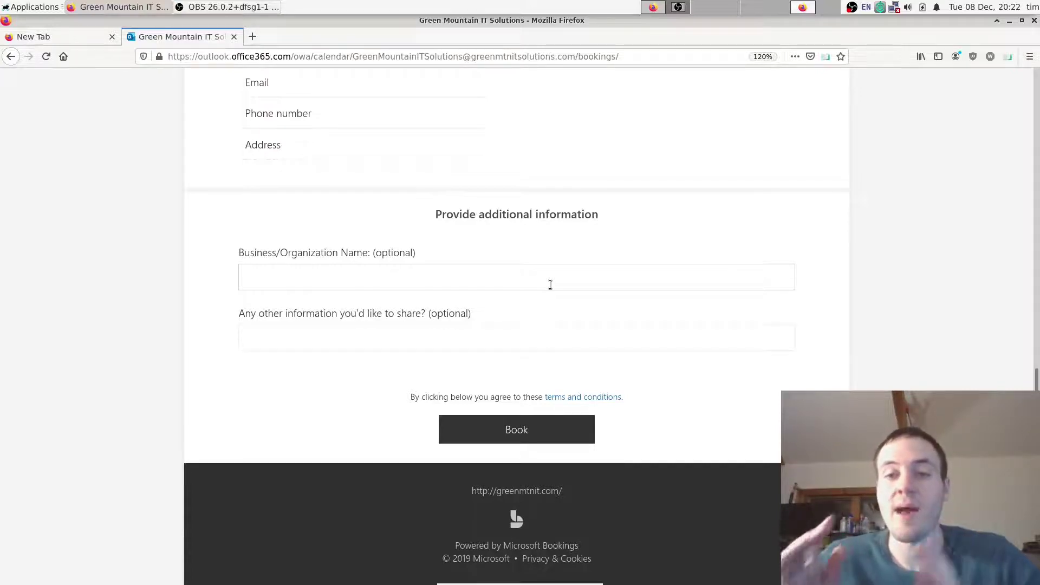
scroll(202, 225, up, 10)
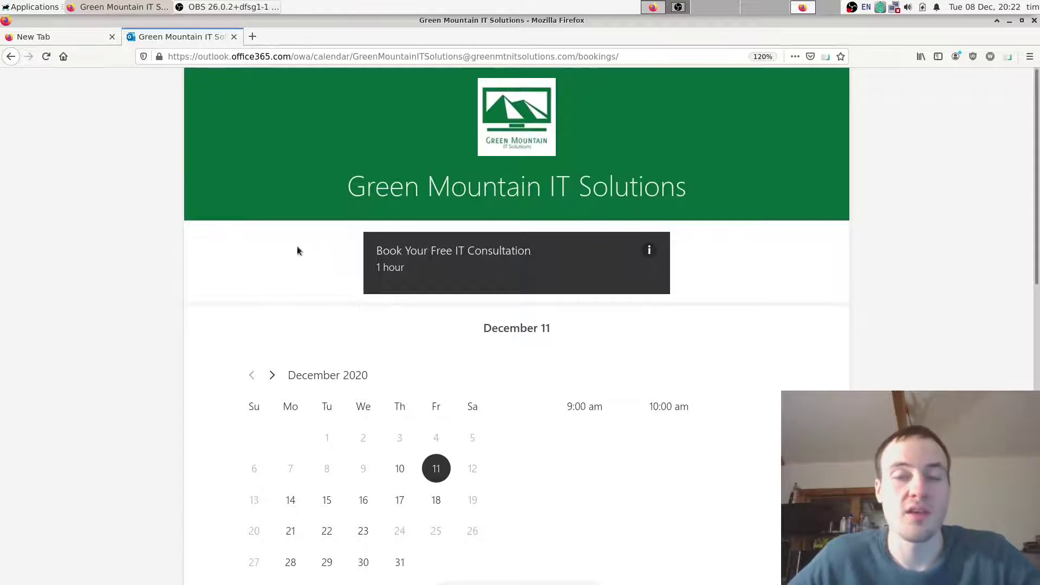
Load portal.office.com in the empty browser tab.
click(42, 36)
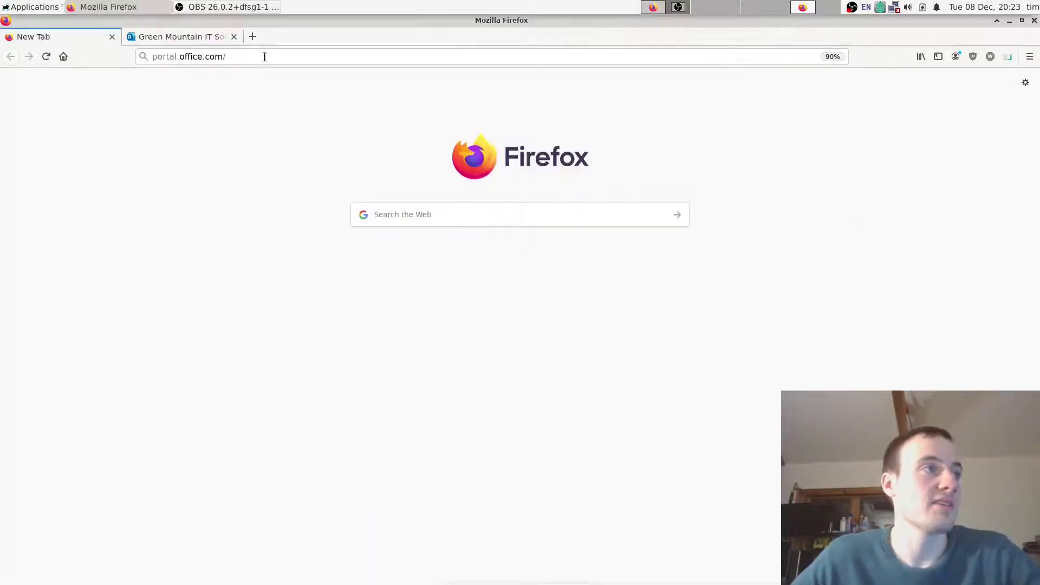
click(264, 56)
click(306, 56)
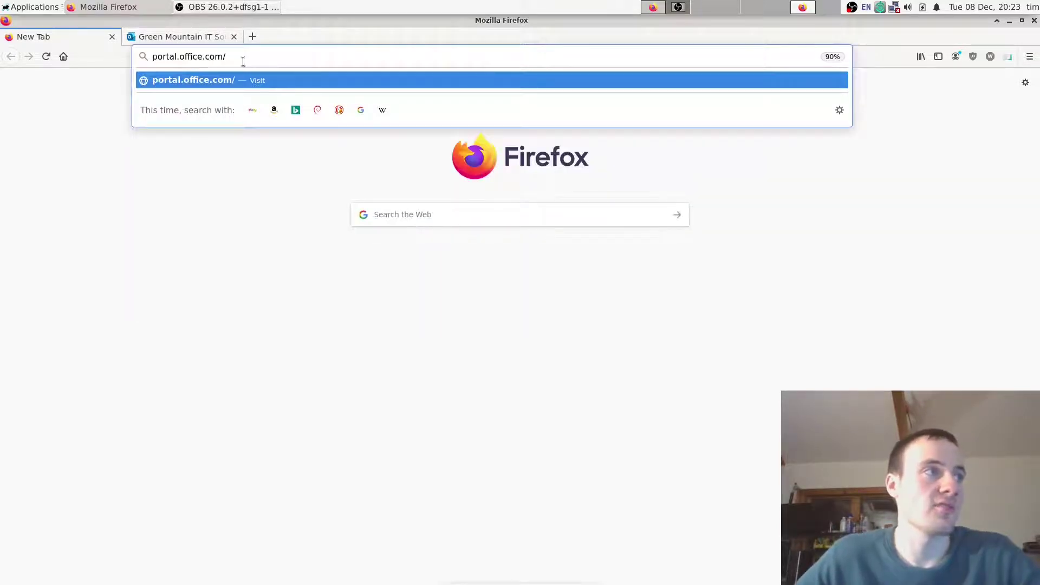
click(303, 56)
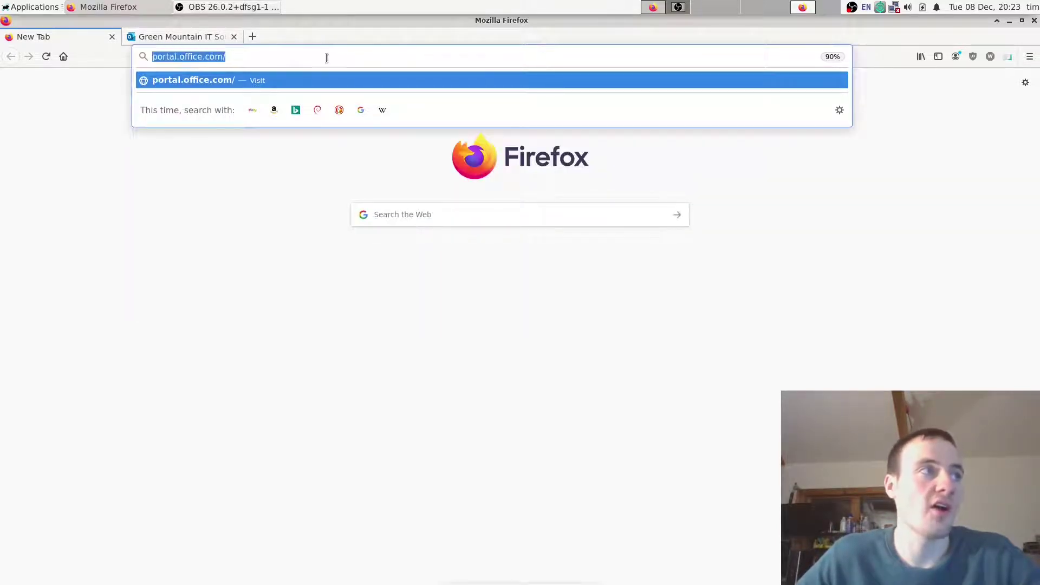
click(325, 57)
key(Return)
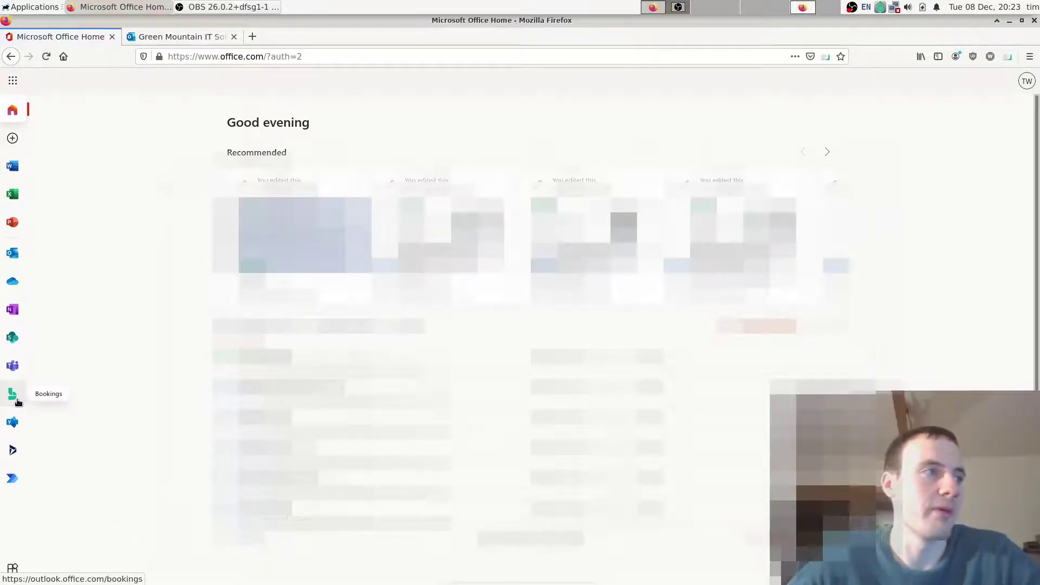
Open Microsoft Bookings from the Office home page and review the Business Information settings, including contact details, logo and business hours.
click(13, 395)
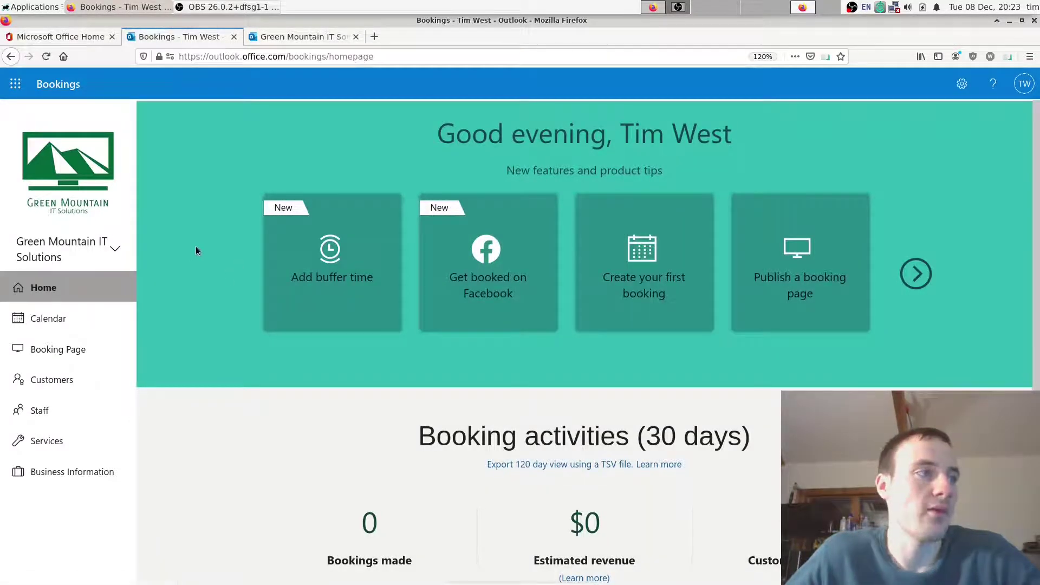
click(94, 467)
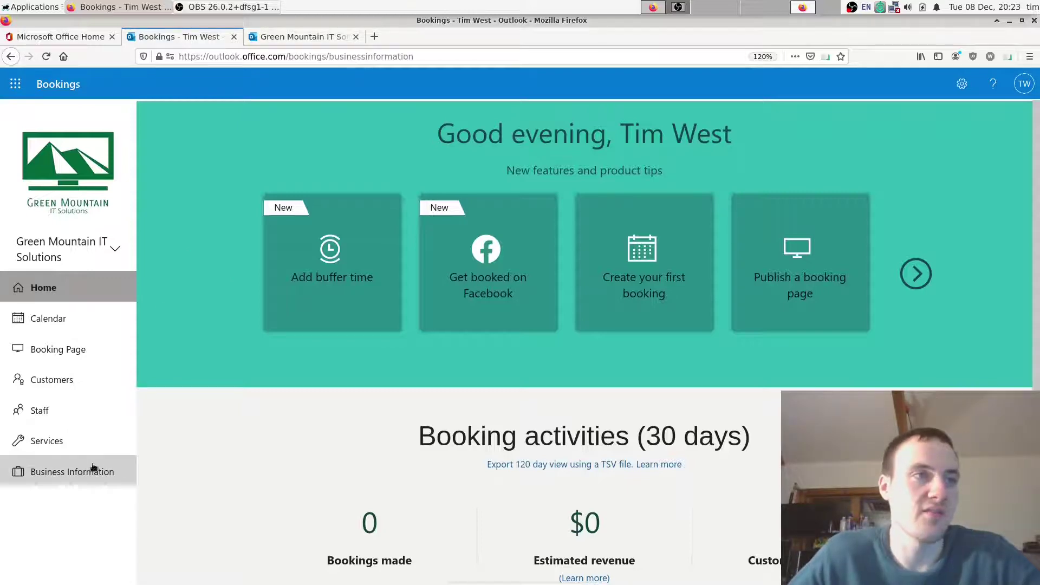
scroll(323, 325, down, 2)
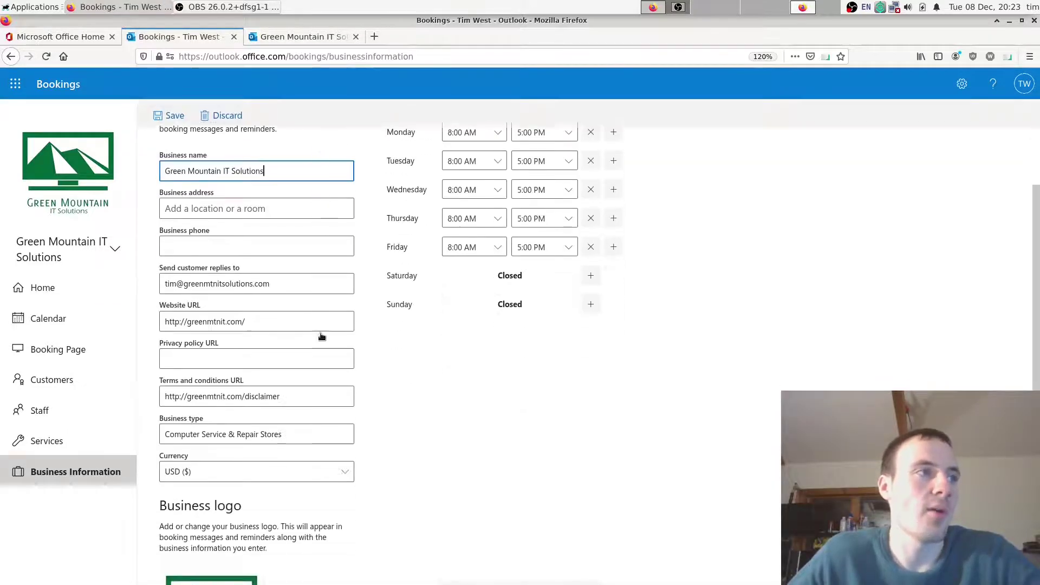
scroll(346, 390, down, 3)
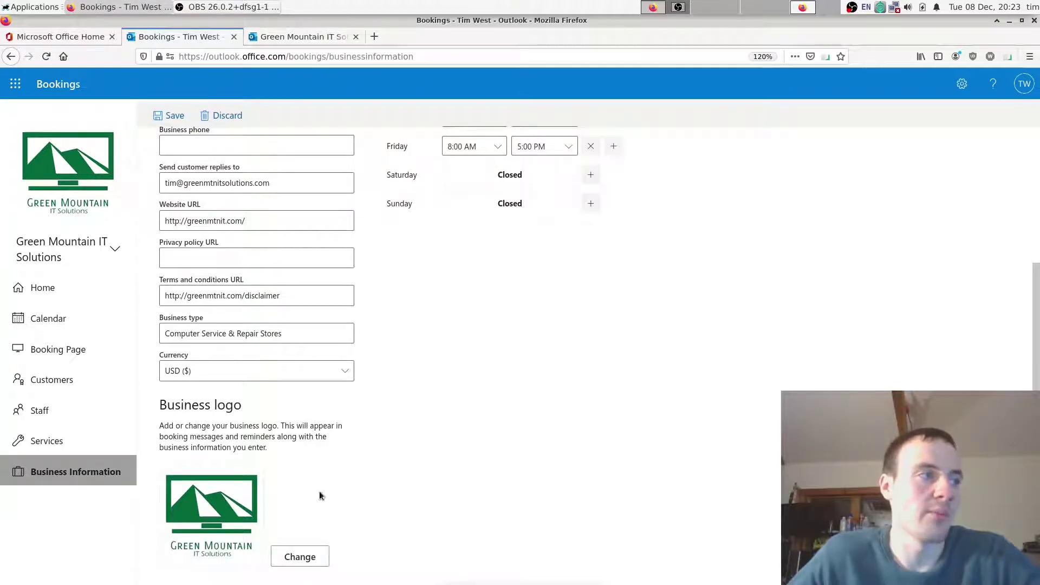
scroll(560, 359, up, 2)
scroll(560, 259, up, 3)
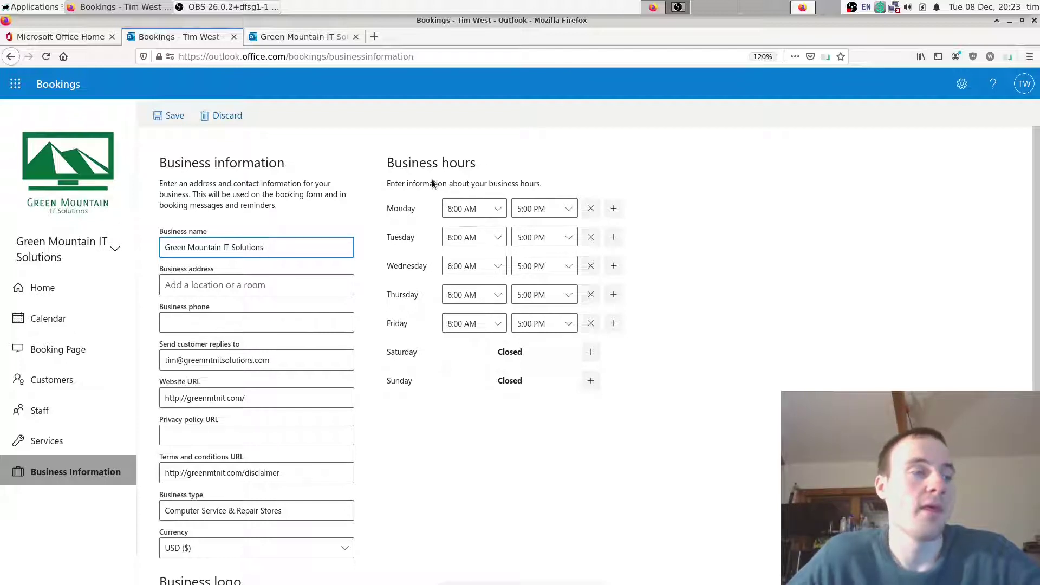
Open the booking page settings and review the publishing status, color theme, access control and customer data consent sections.
click(89, 351)
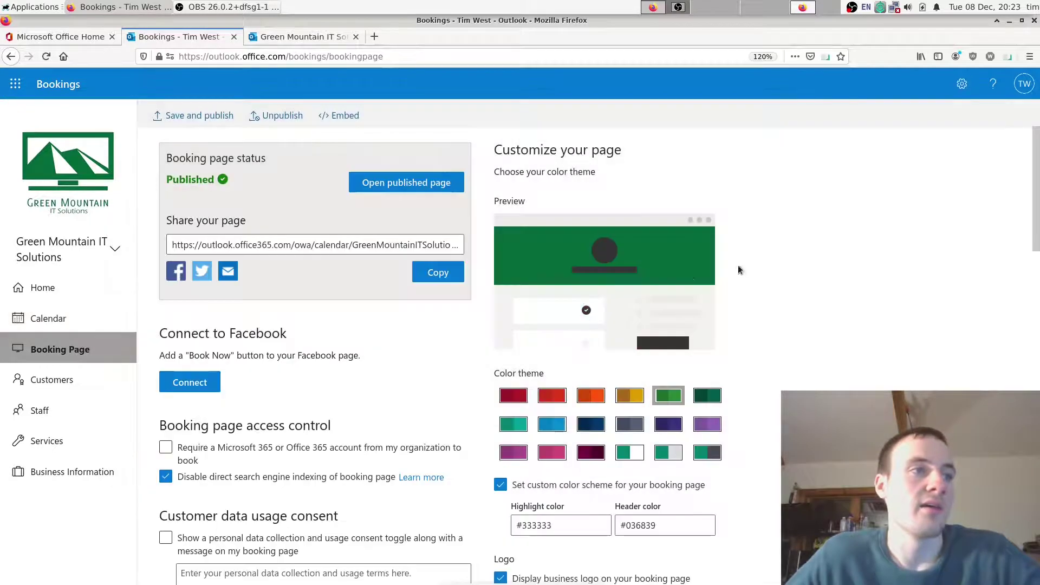
scroll(745, 186, down, 3)
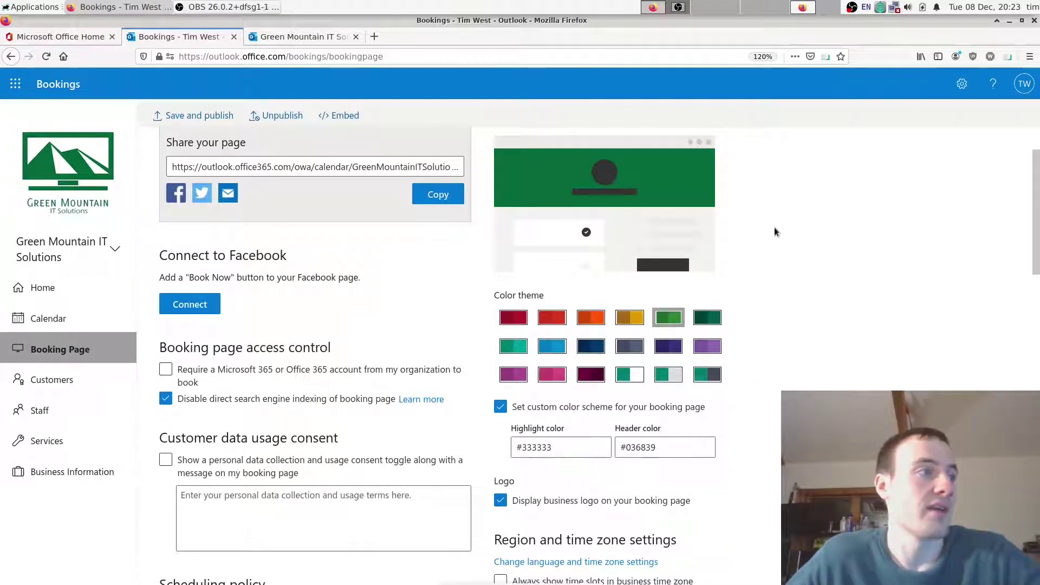
scroll(775, 226, down, 1)
scroll(774, 227, down, 1)
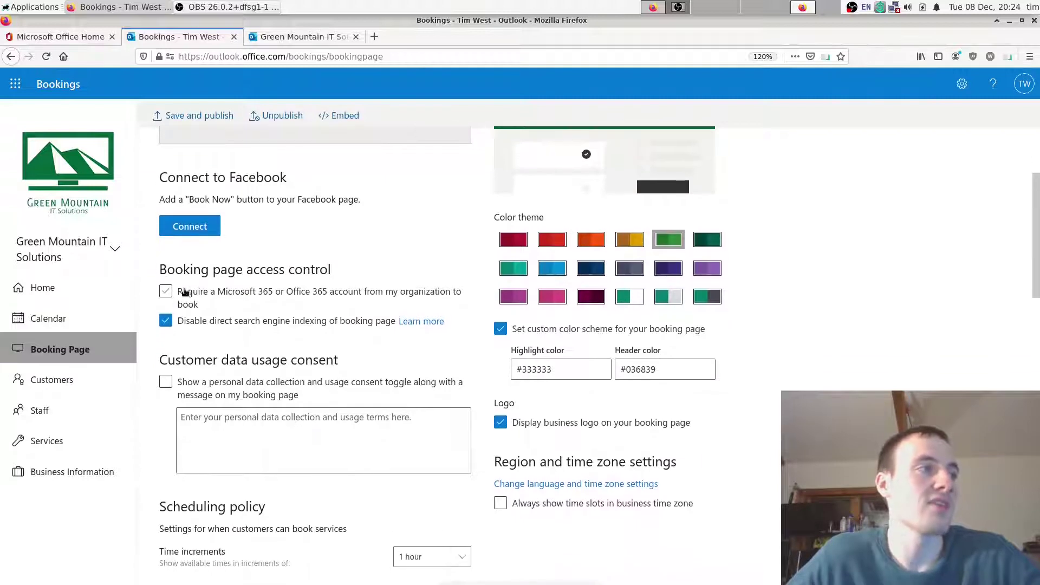
scroll(235, 285, down, 1)
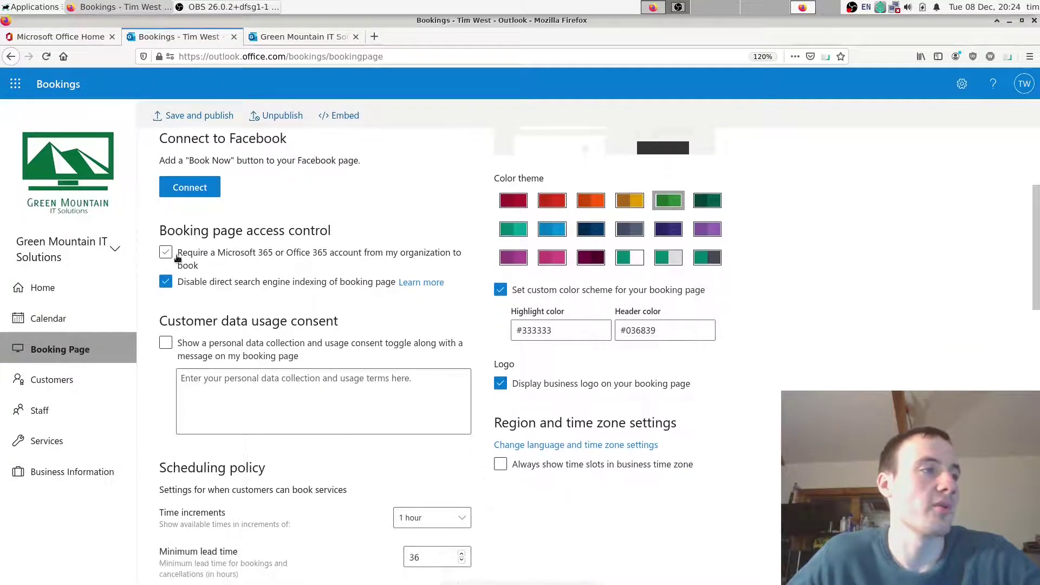
scroll(184, 256, down, 4)
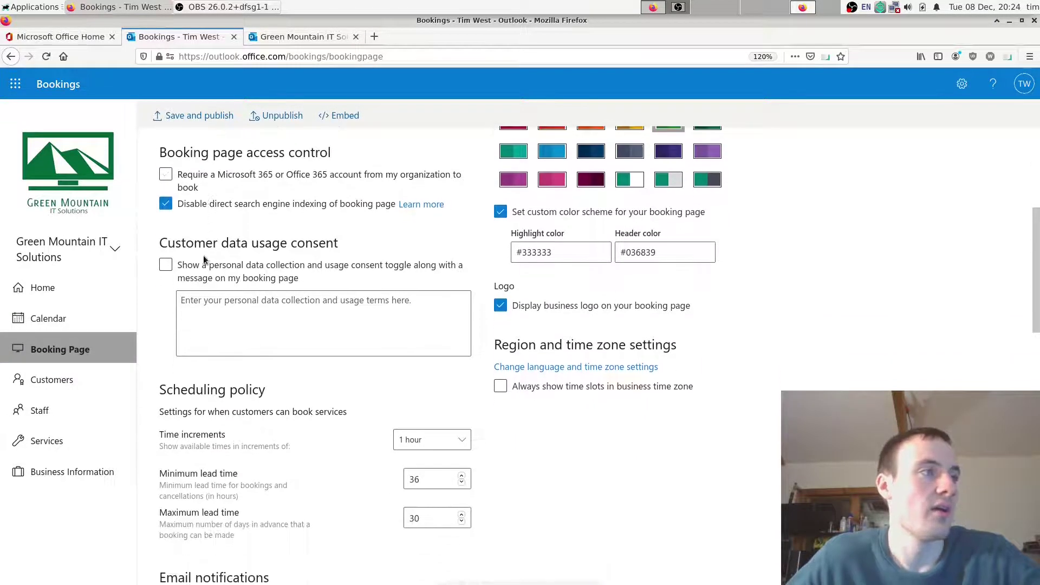
scroll(685, 270, down, 4)
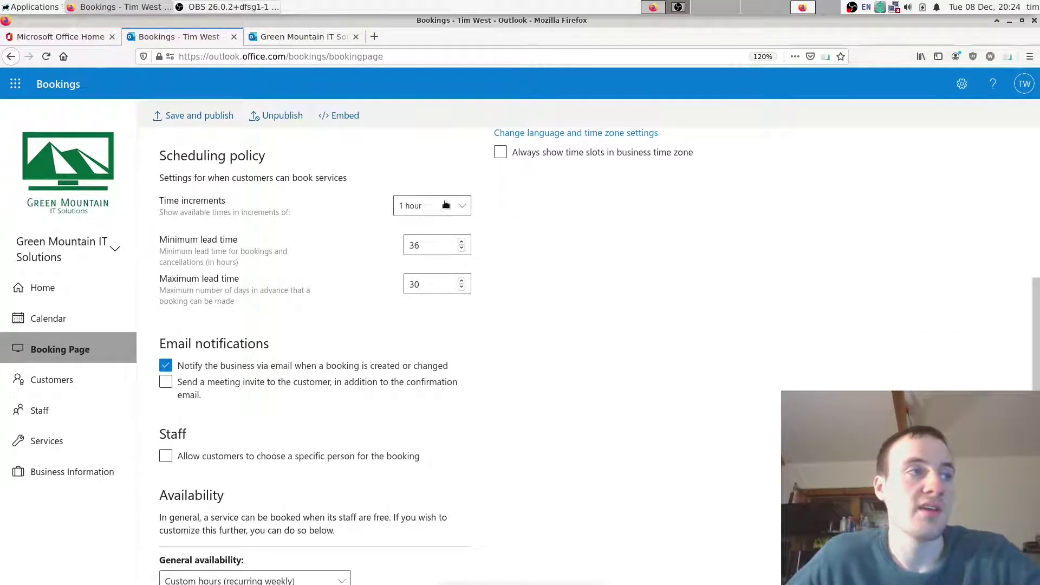
Check the available time increments and the minimum and maximum lead time settings in the scheduling policy.
click(418, 205)
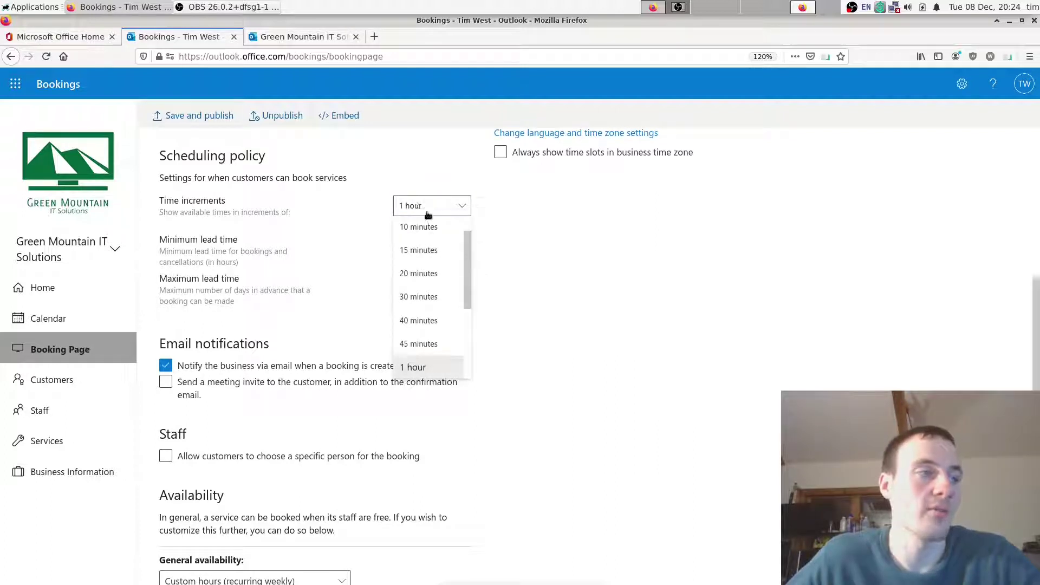
click(561, 205)
scroll(569, 211, down, 2)
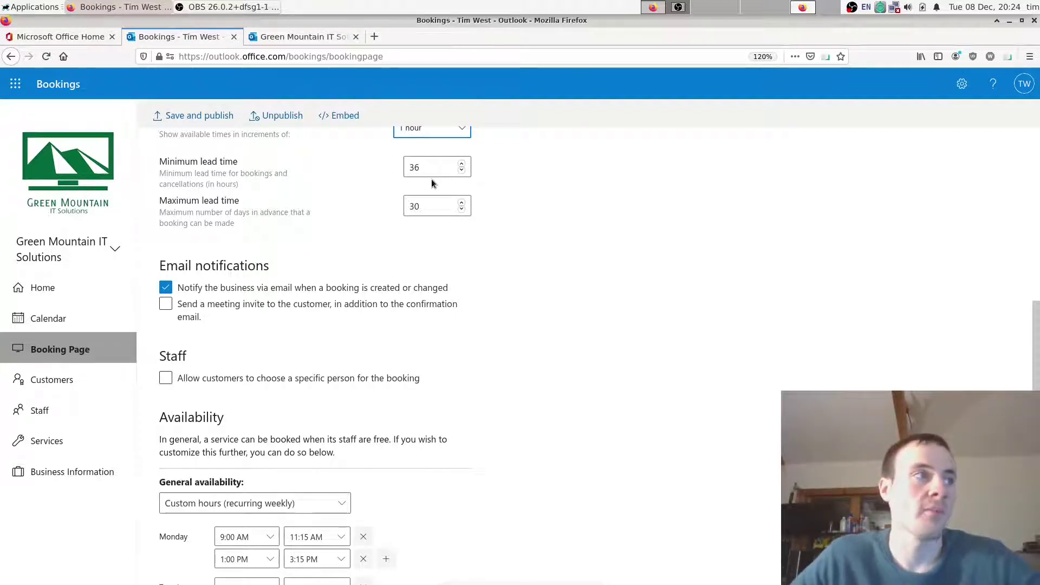
scroll(440, 187, down, 1)
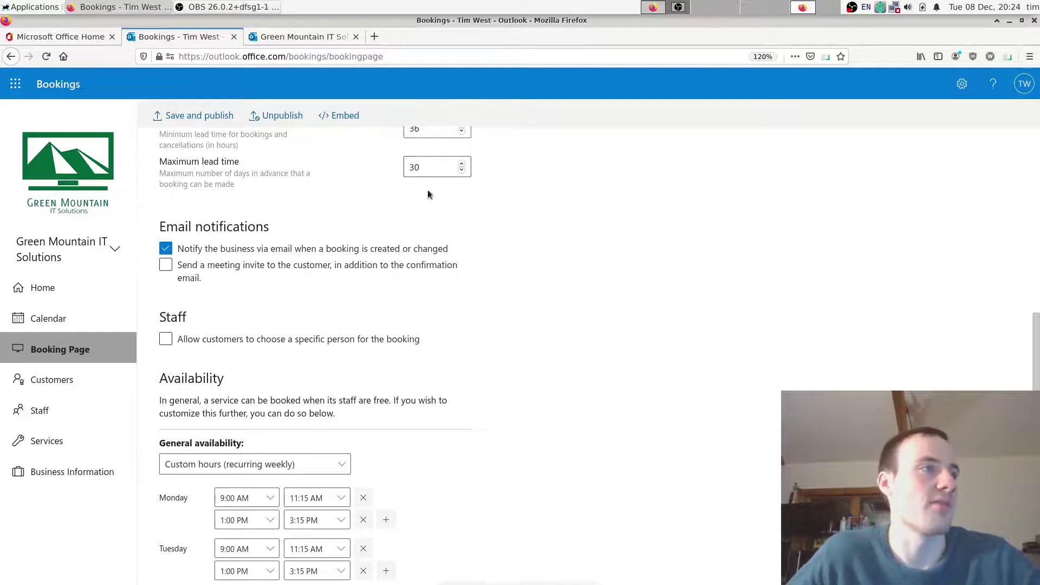
Review the email notification options for the business and the customer on the booking page.
scroll(481, 205, down, 3)
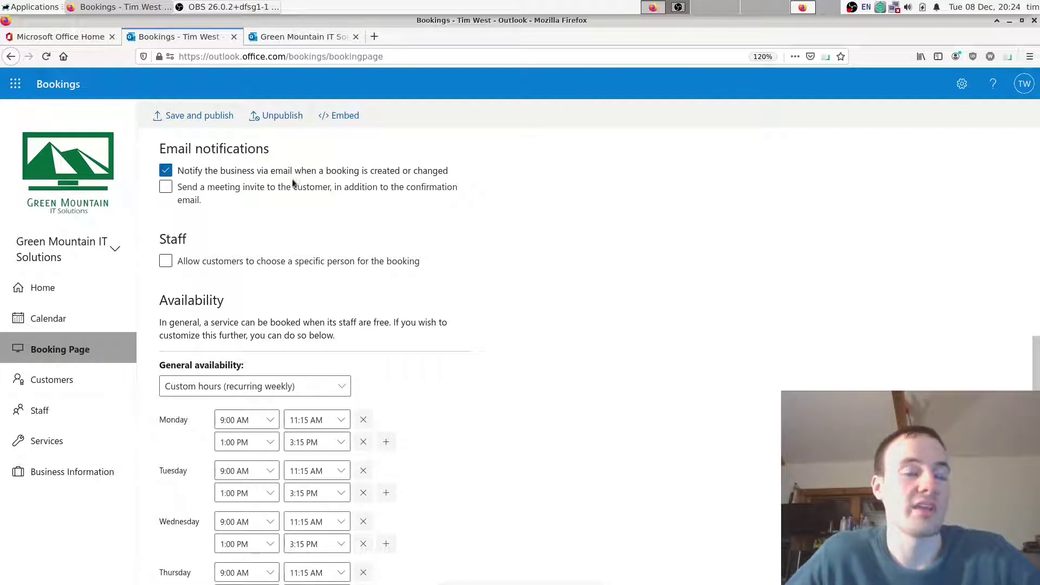
scroll(387, 184, down, 1)
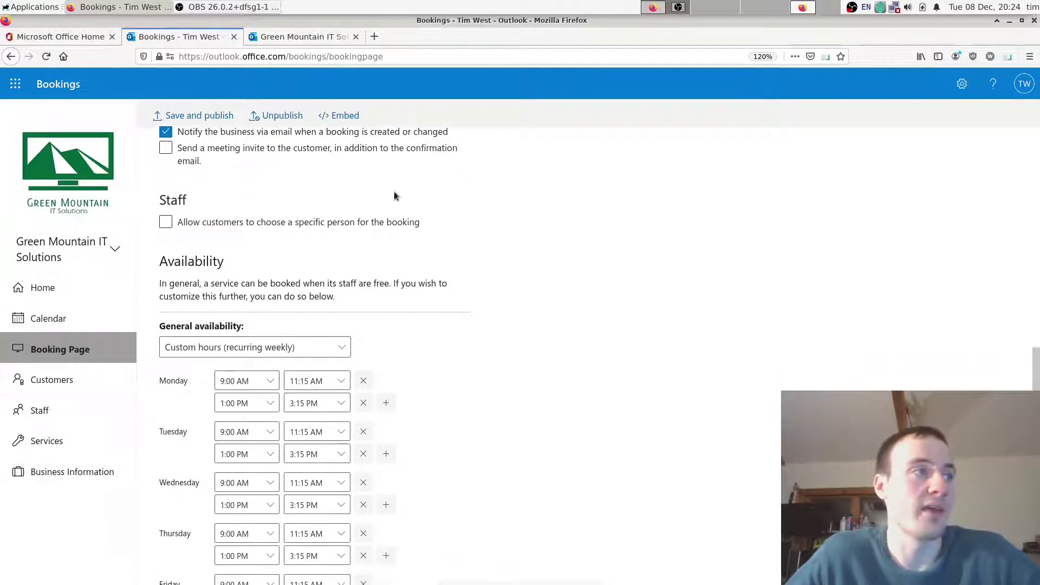
scroll(394, 191, up, 1)
scroll(384, 227, down, 1)
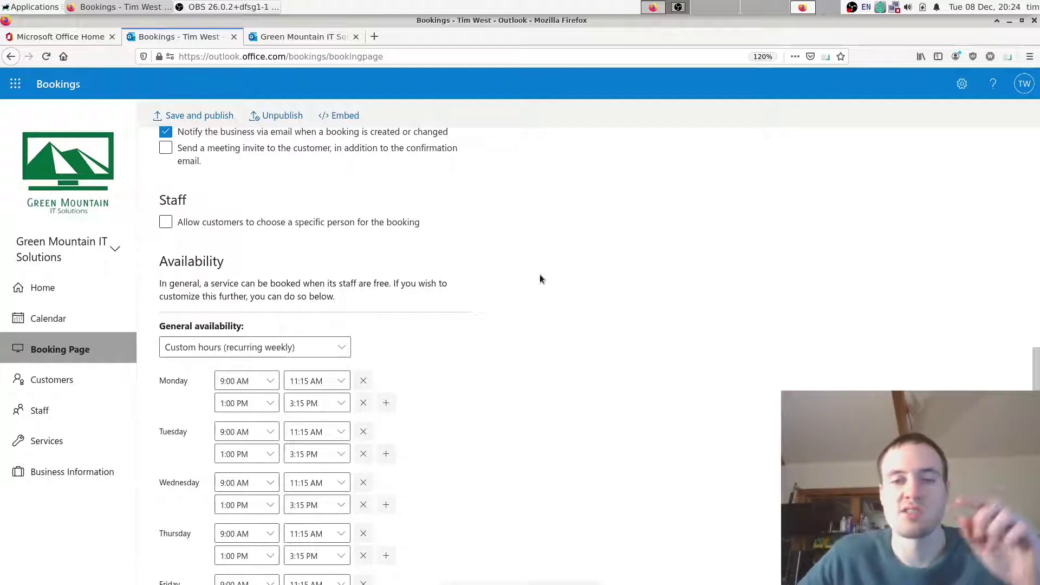
scroll(388, 253, down, 1)
scroll(379, 250, down, 1)
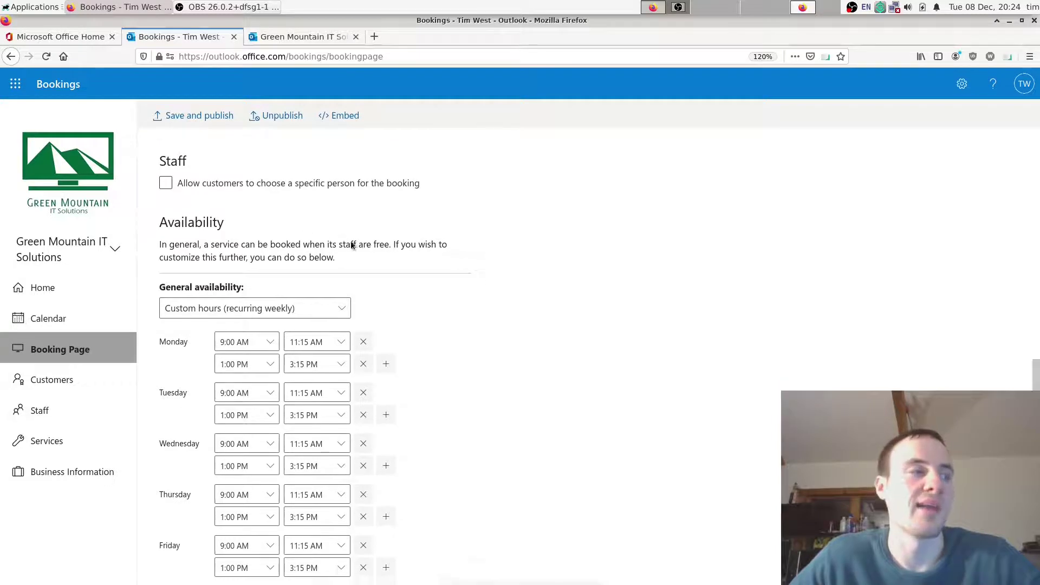
Examine the staff option that allows customers to choose a specific person for the booking, leaving it disabled.
scroll(464, 271, up, 2)
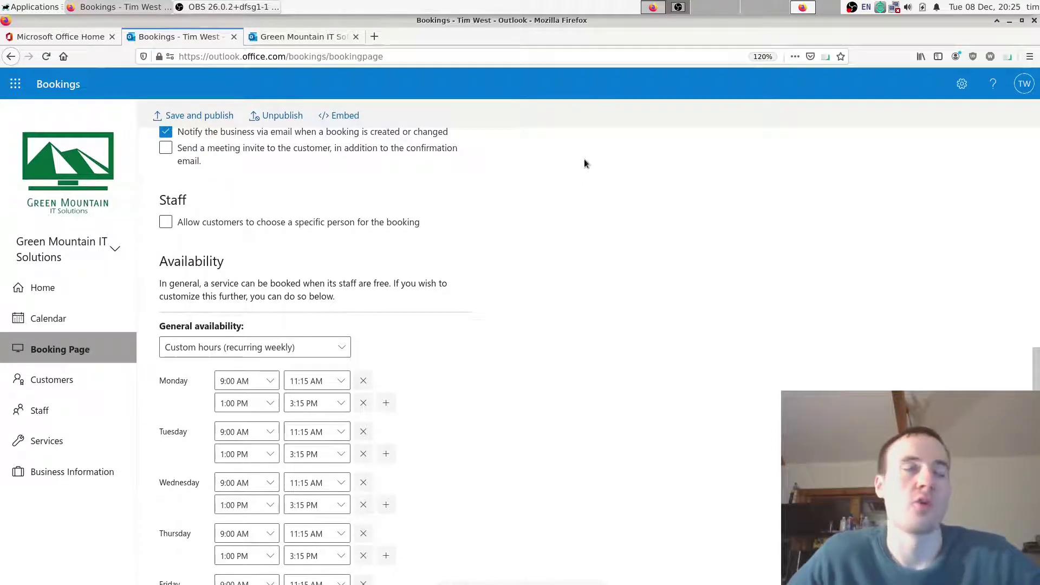
scroll(525, 210, down, 2)
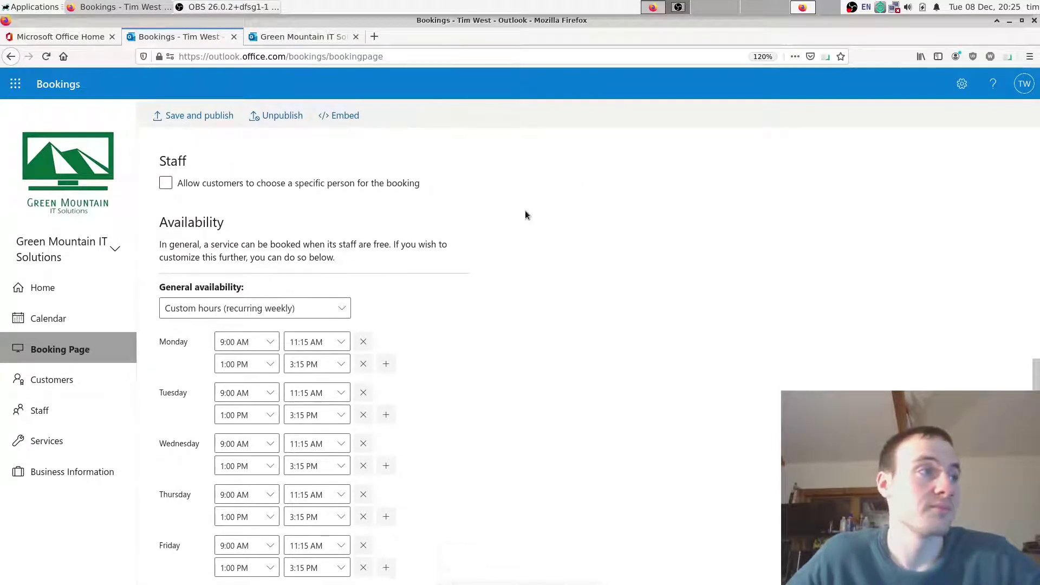
scroll(524, 210, up, 1)
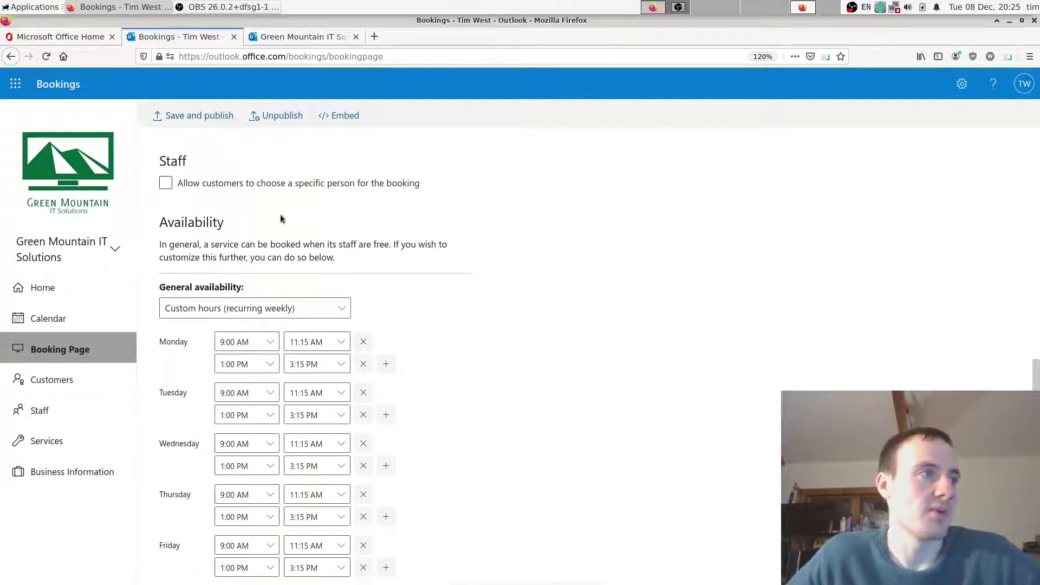
click(194, 187)
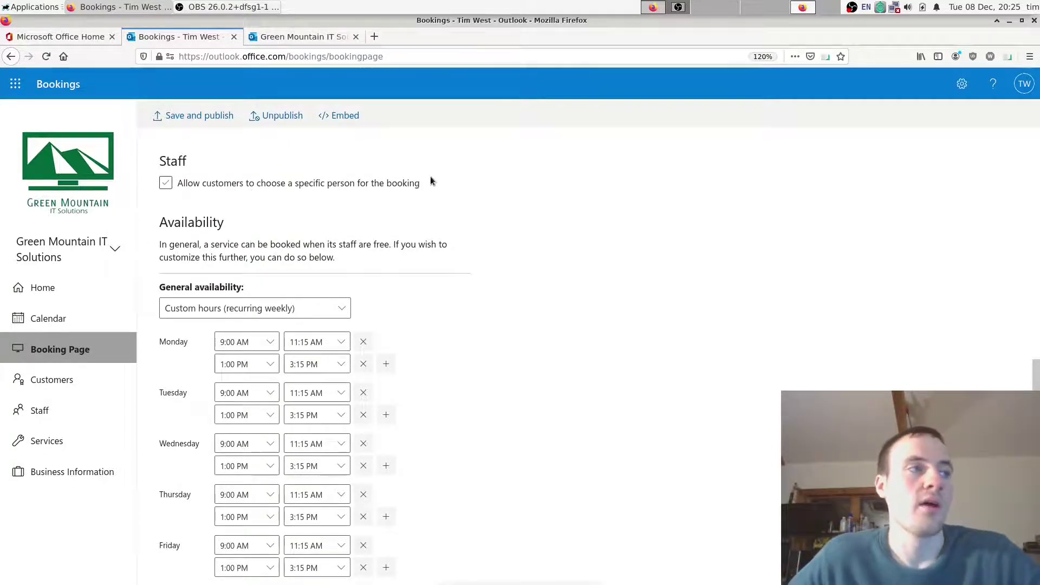
click(335, 186)
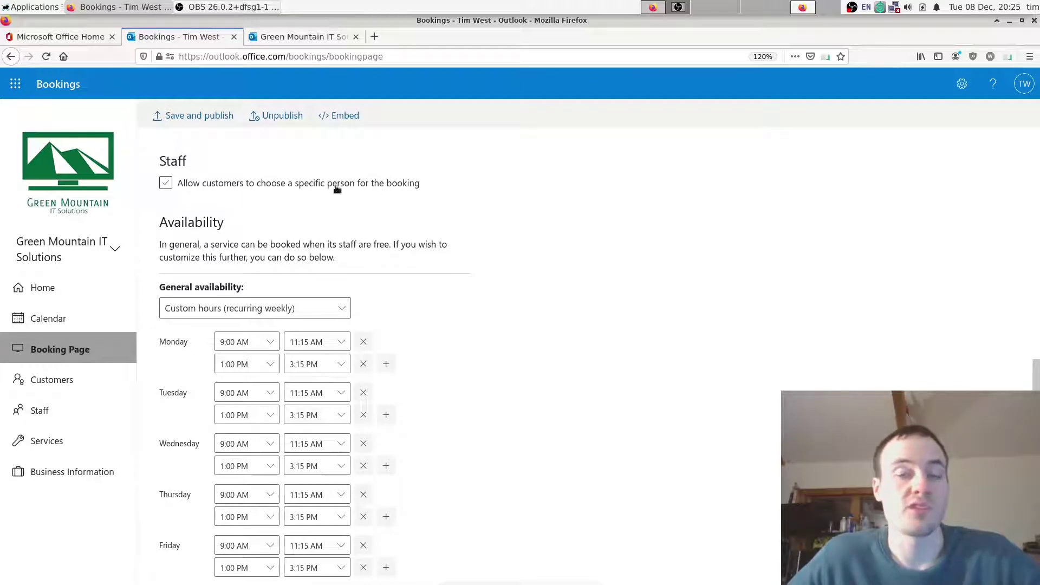
click(336, 189)
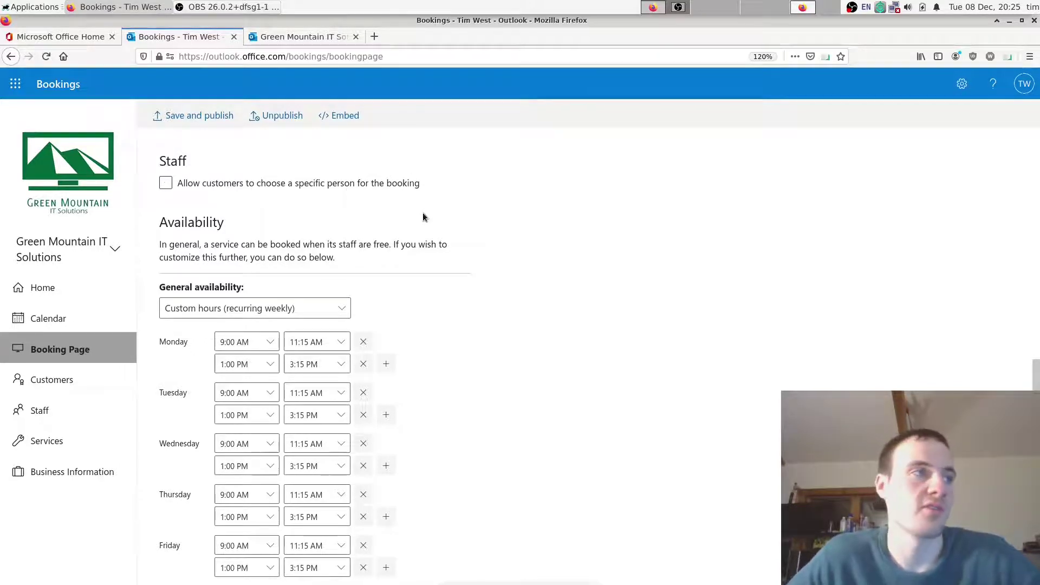
Review the bookable hours defined for each day of the week in the Availability section.
scroll(401, 174, down, 4)
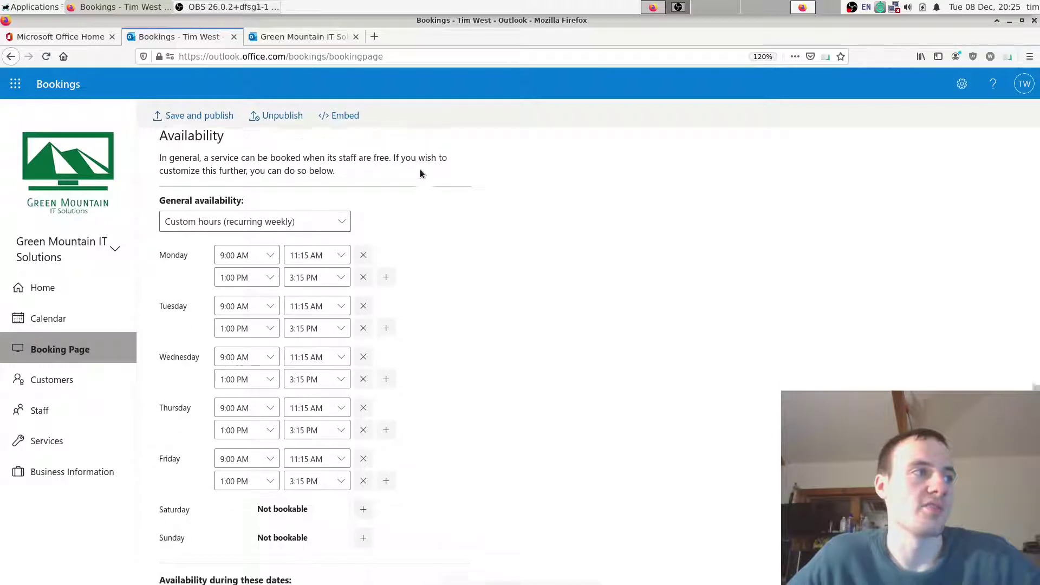
scroll(420, 181, up, 1)
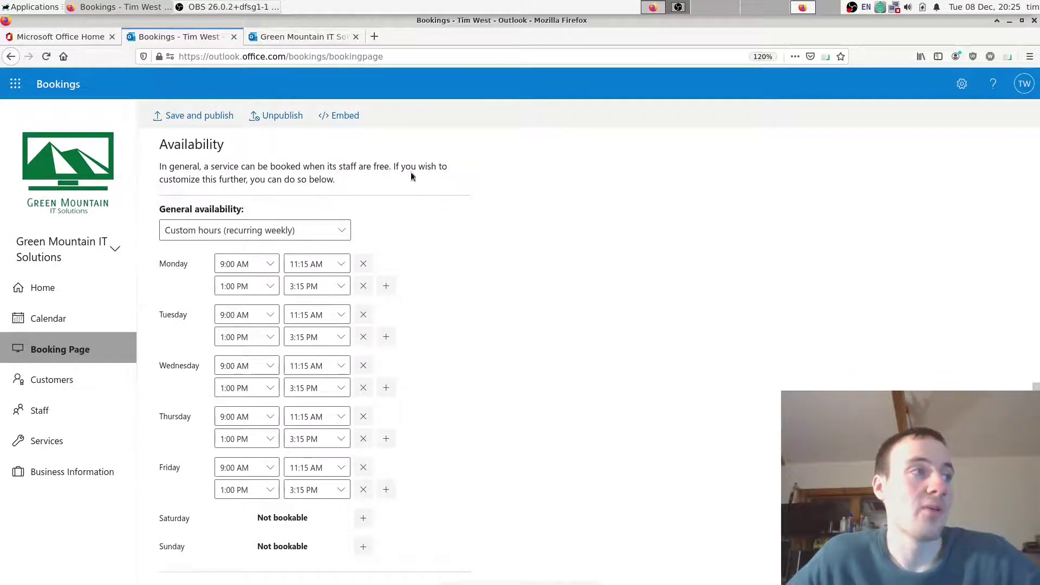
scroll(417, 223, down, 1)
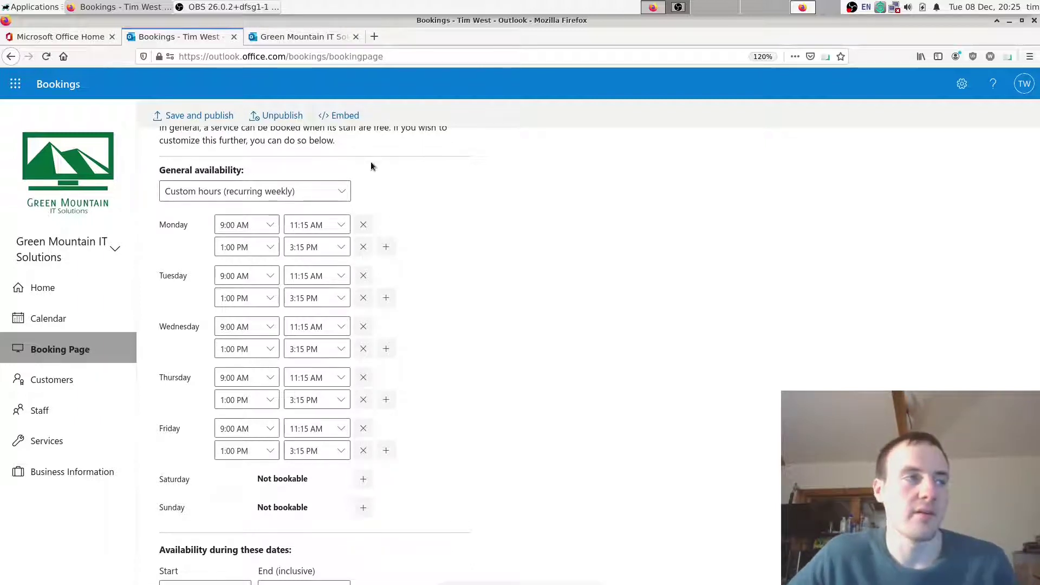
Look through the general availability choices and select Custom hours (recurring weekly).
click(332, 199)
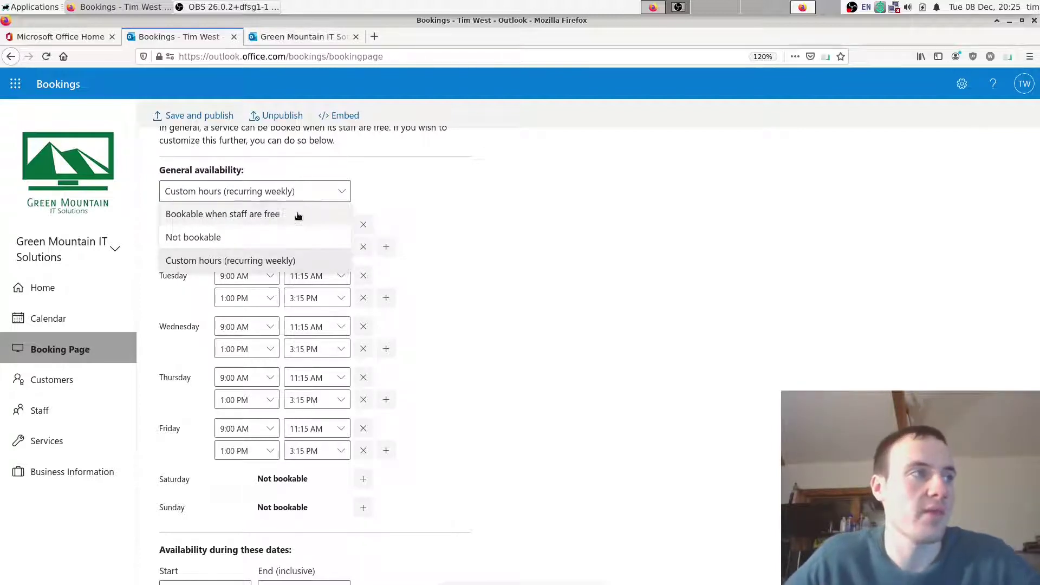
click(464, 203)
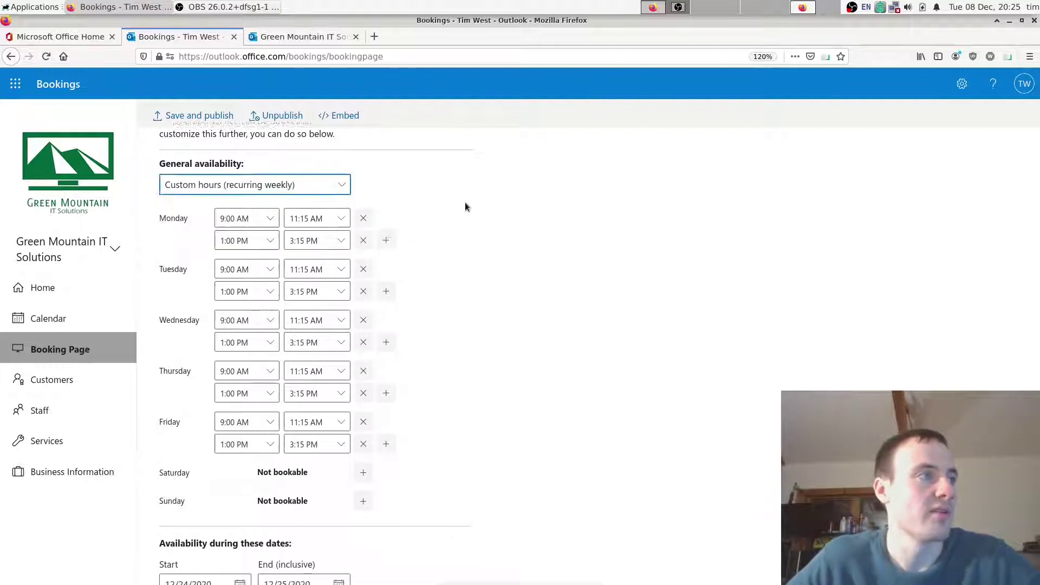
click(333, 188)
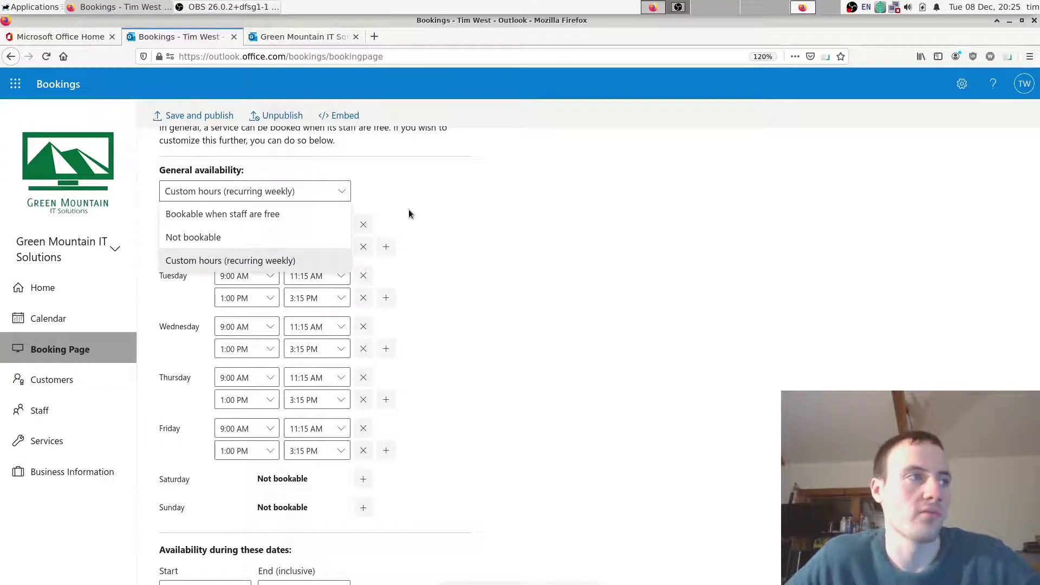
click(260, 260)
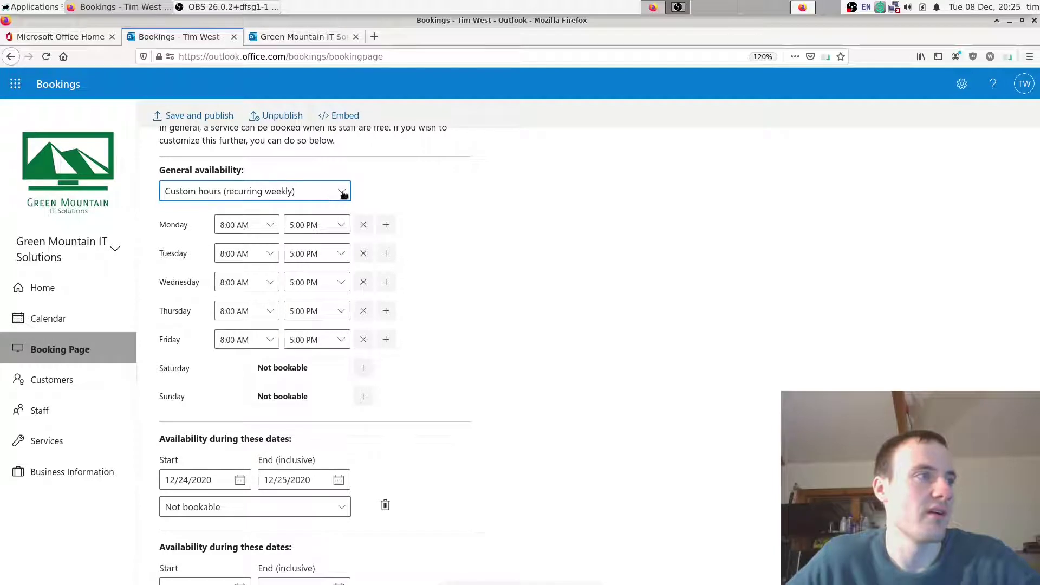
Try out a different availability entry for a date range below the existing holiday entries and delete it.
scroll(349, 204, down, 3)
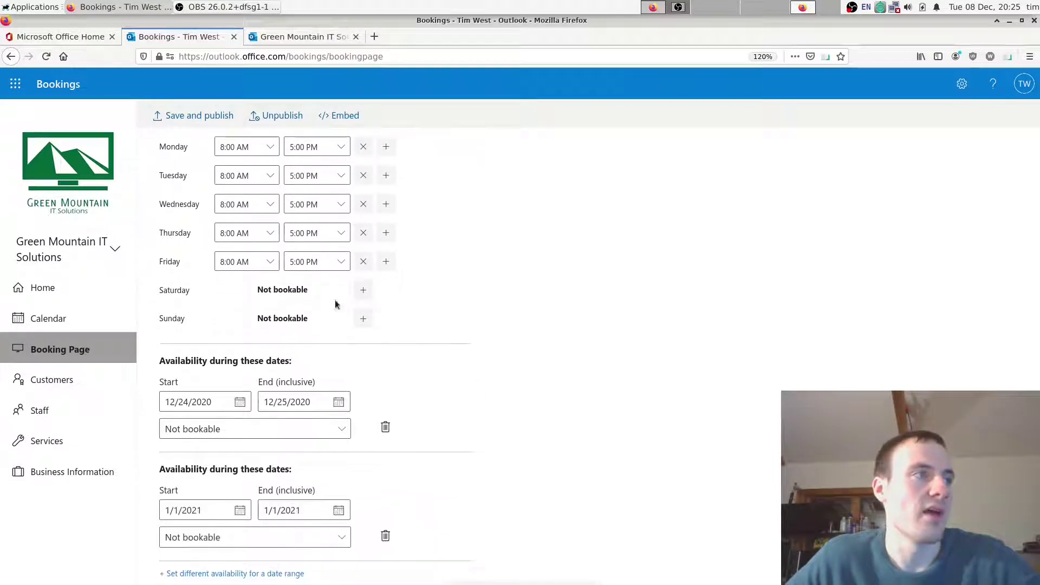
scroll(303, 292, down, 1)
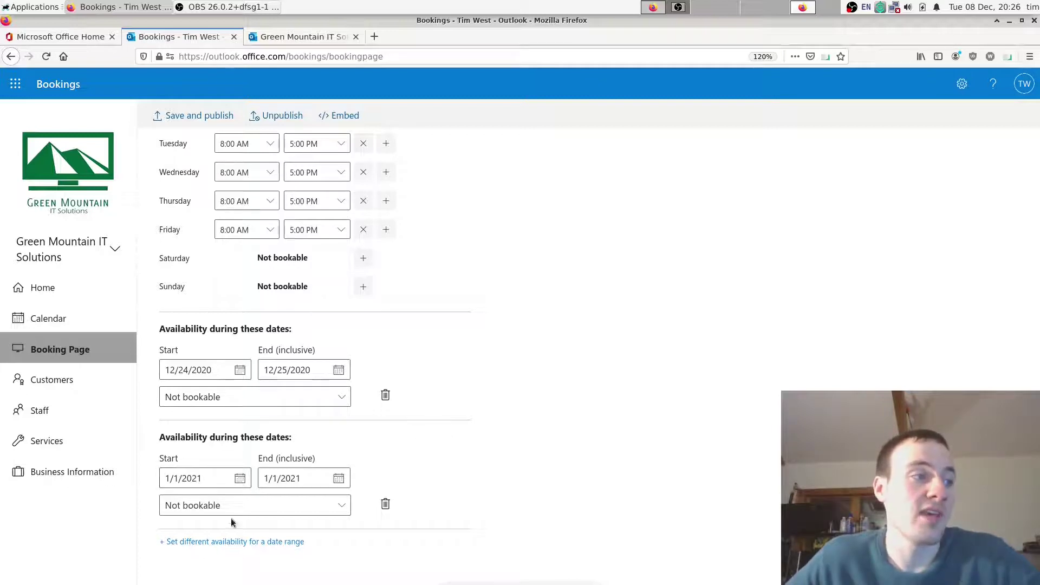
click(234, 542)
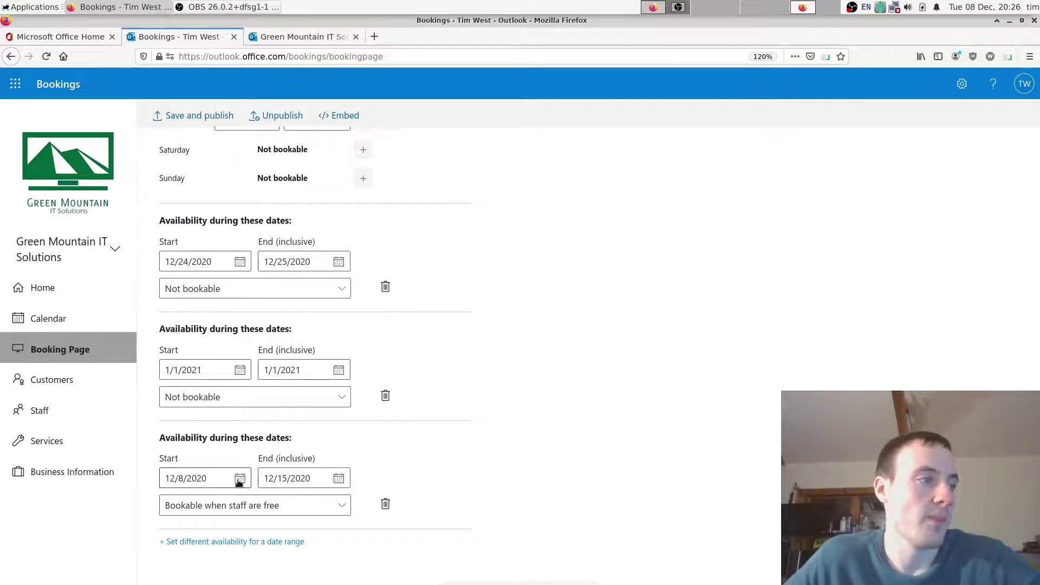
click(239, 479)
click(239, 479)
click(263, 501)
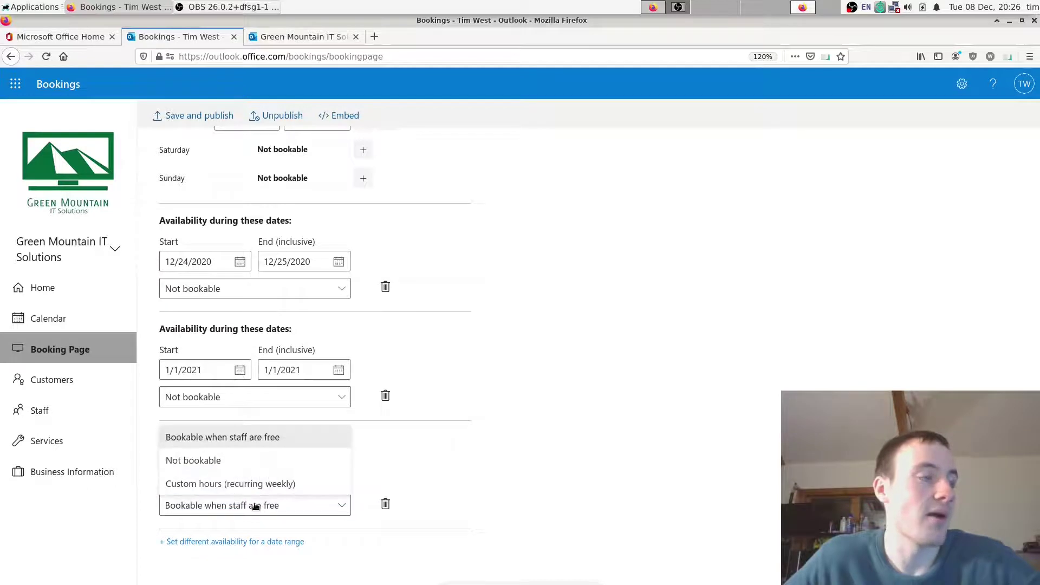
click(386, 504)
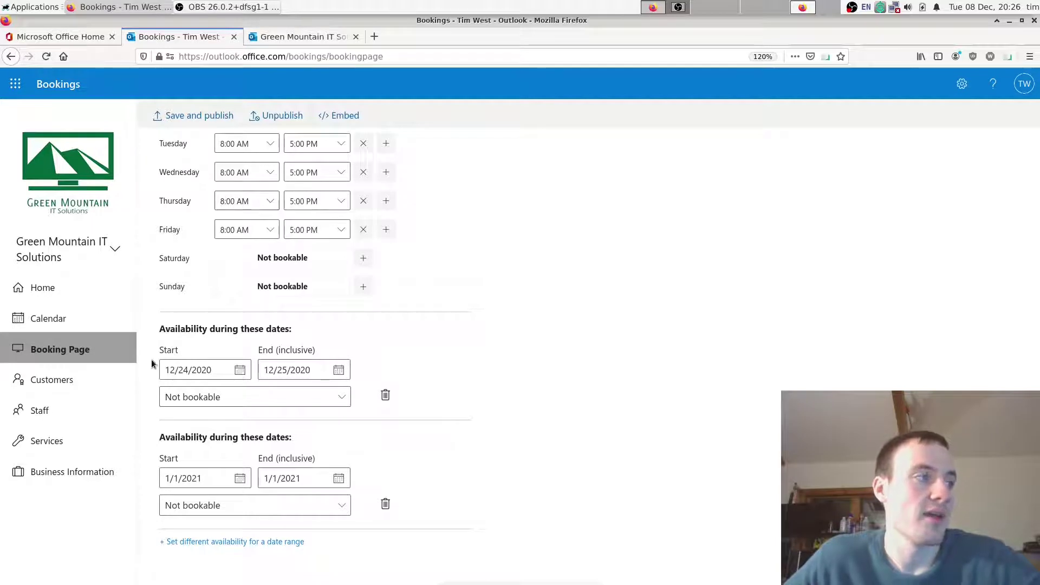
Discard the booking page changes and open the administrator's details in the staff list.
click(107, 406)
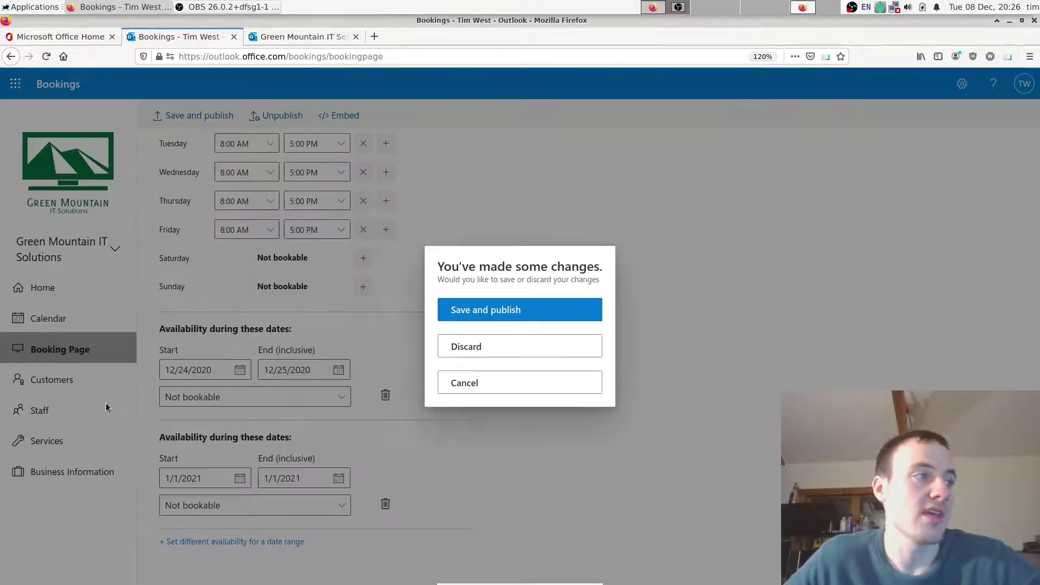
click(465, 349)
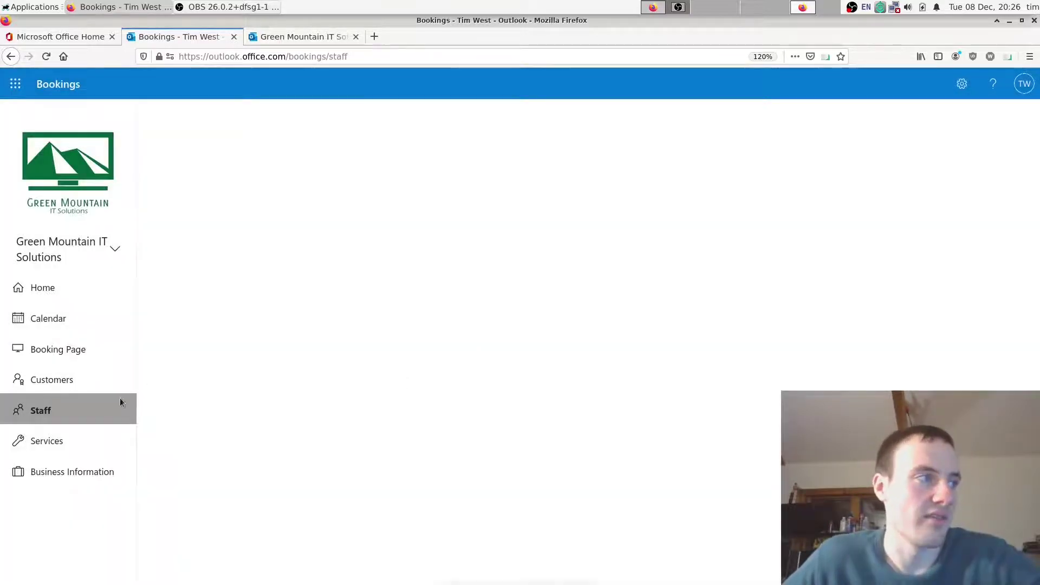
click(84, 420)
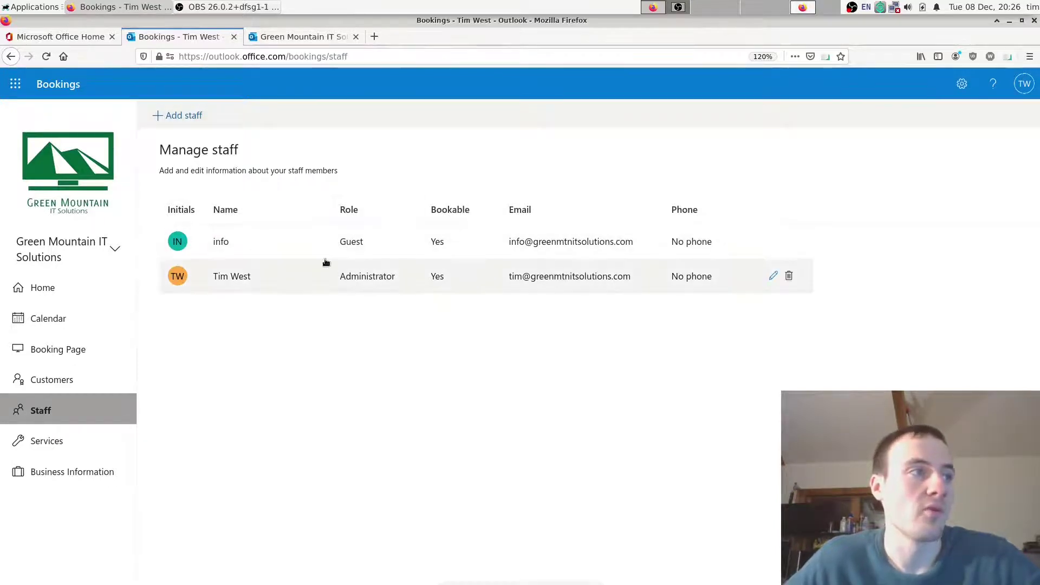
click(293, 283)
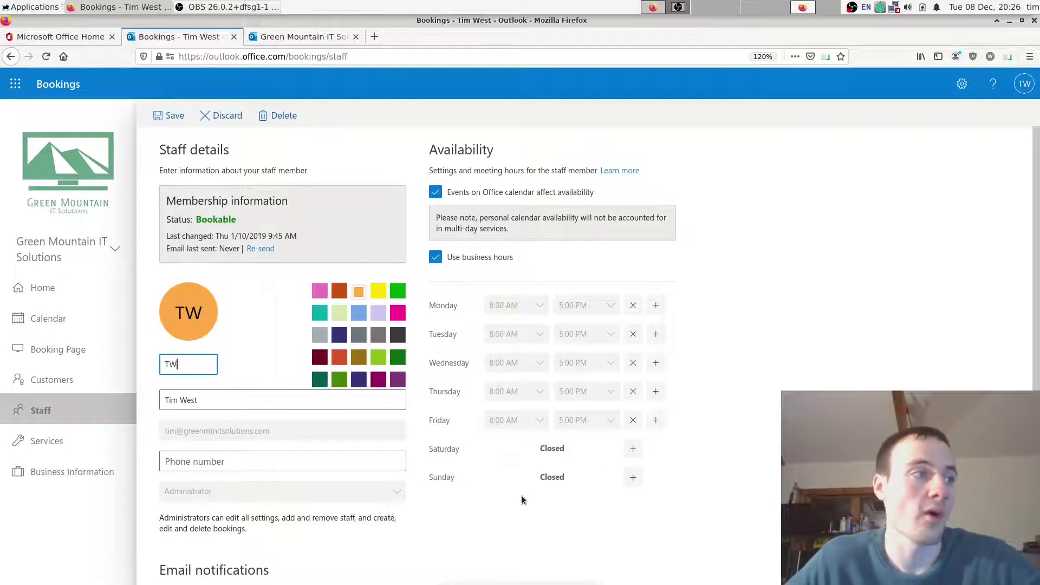
Review the administrator's staff details, availability and email notification settings, and discard out of them.
scroll(527, 469, down, 1)
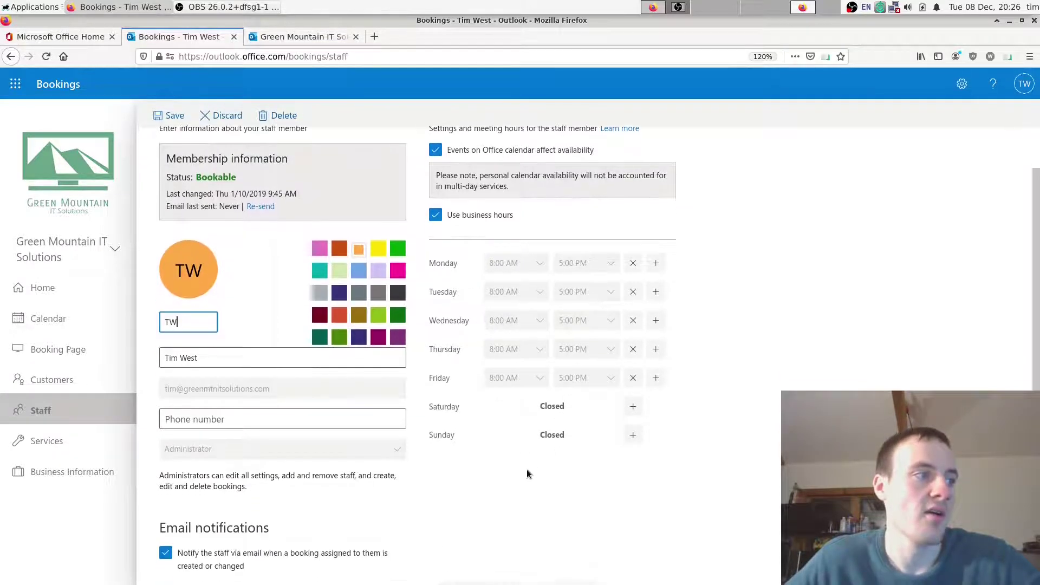
scroll(491, 481, up, 1)
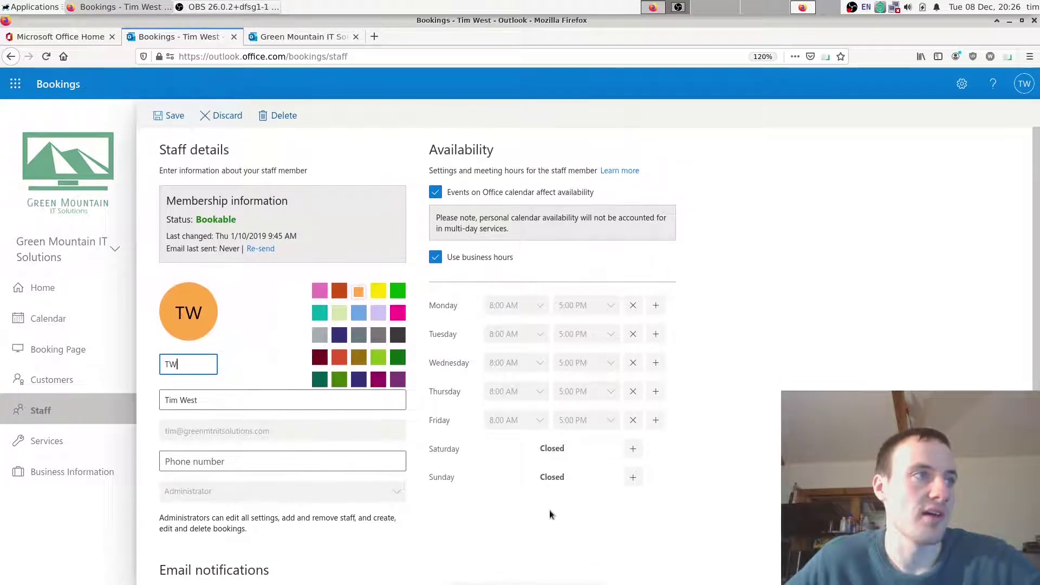
scroll(395, 446, down, 1)
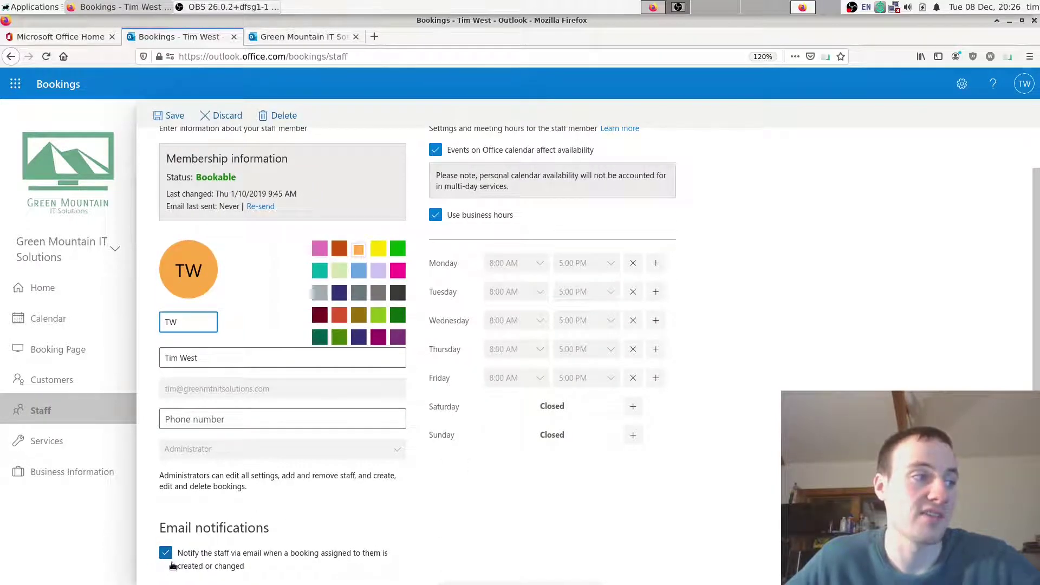
scroll(426, 512, up, 1)
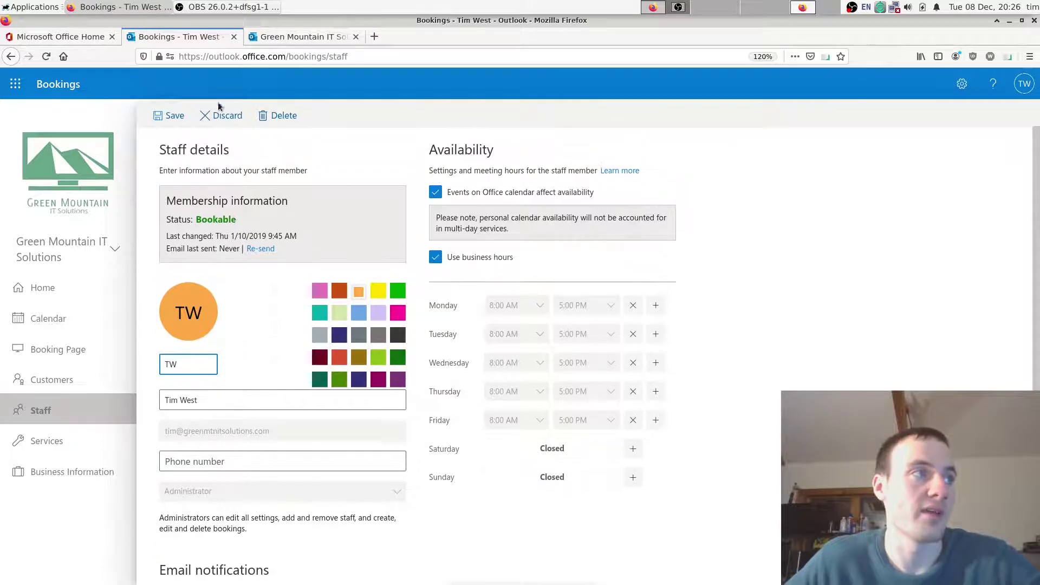
click(215, 117)
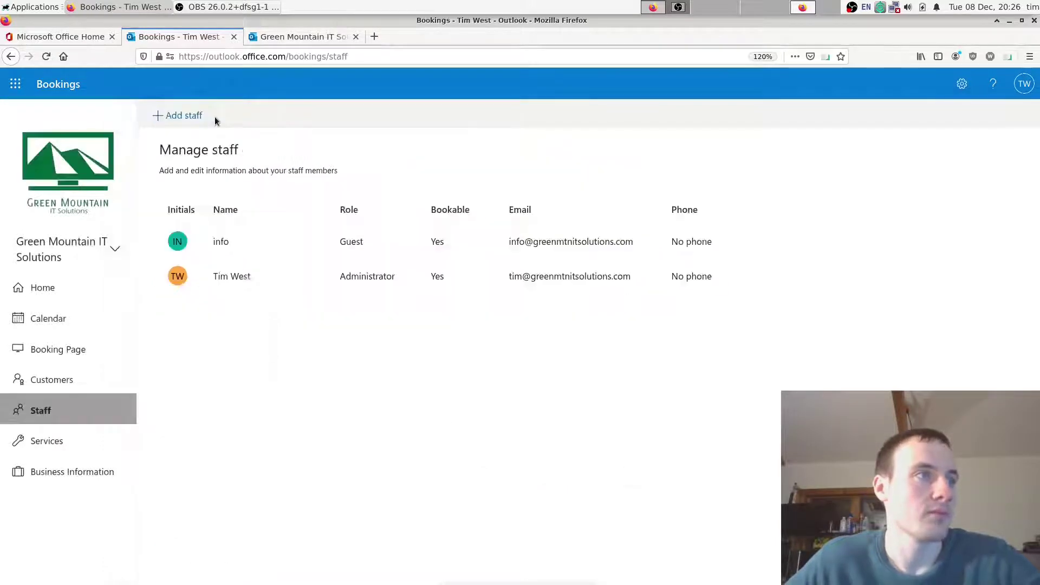
click(264, 277)
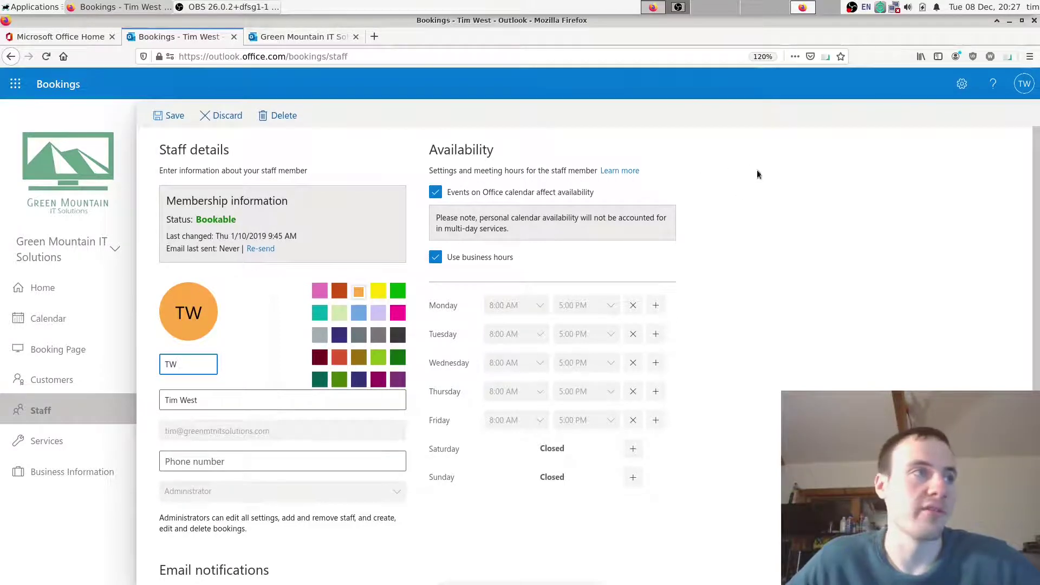
click(227, 117)
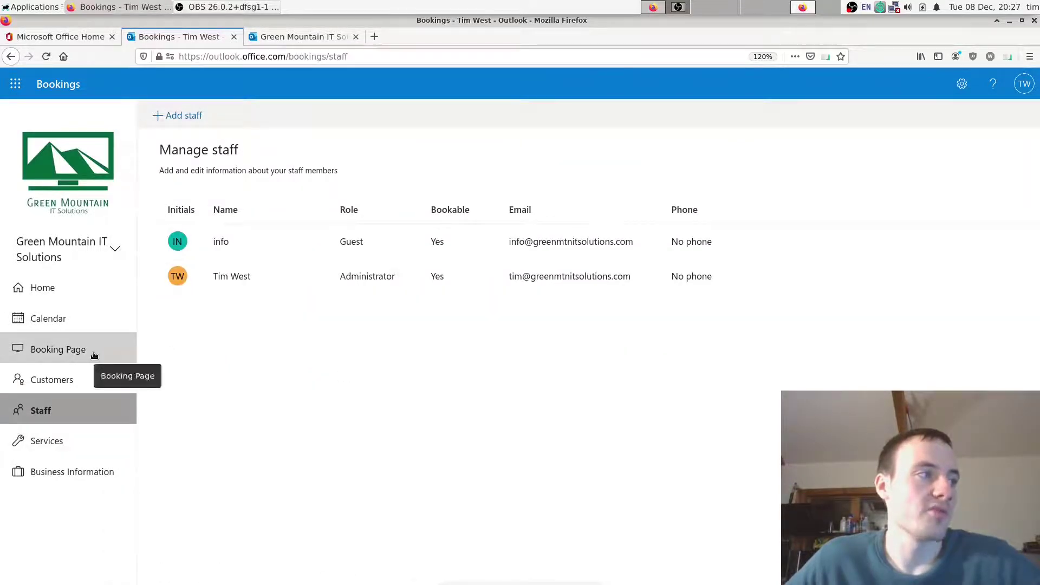
Look over the list of bookable services and the booking page's scheduling policy and email notification settings.
click(60, 443)
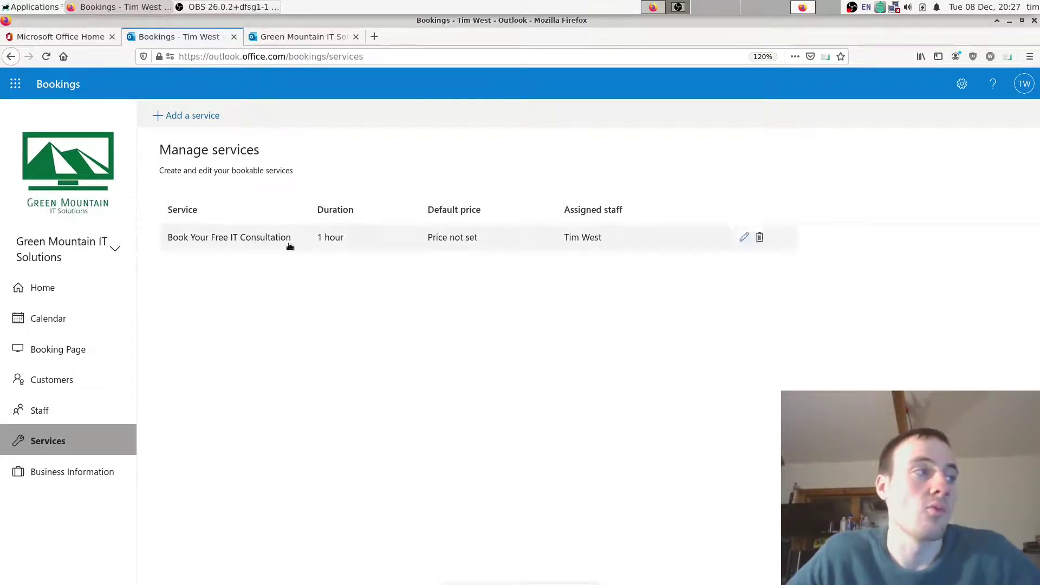
click(78, 349)
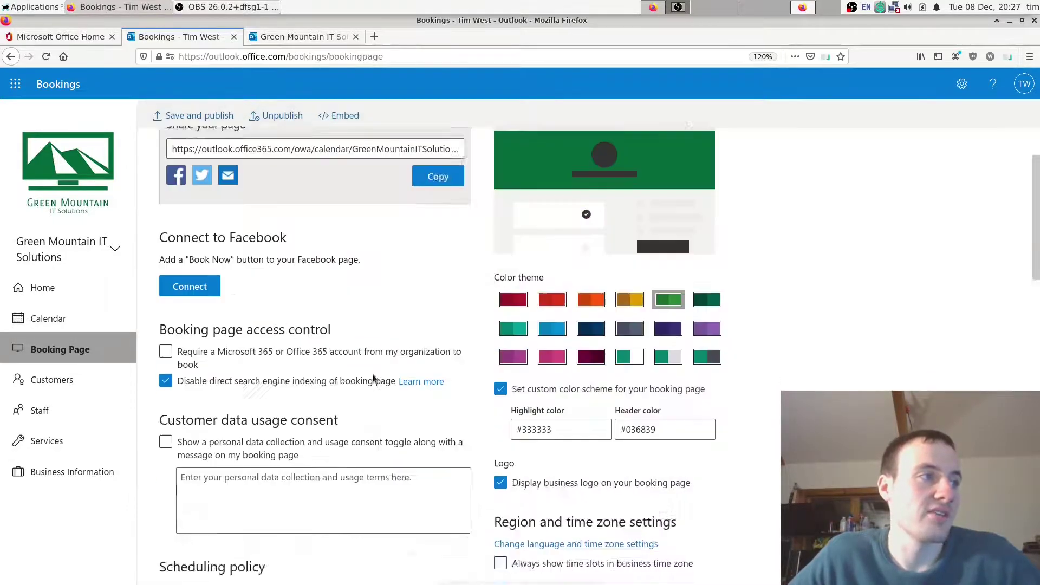
scroll(373, 377, down, 10)
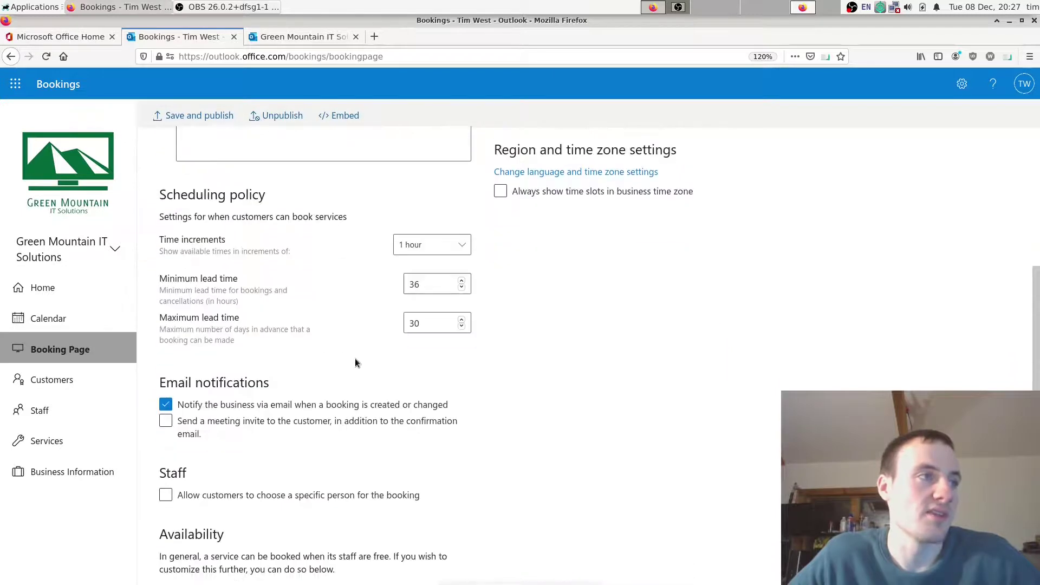
scroll(352, 356, down, 2)
scroll(370, 278, up, 3)
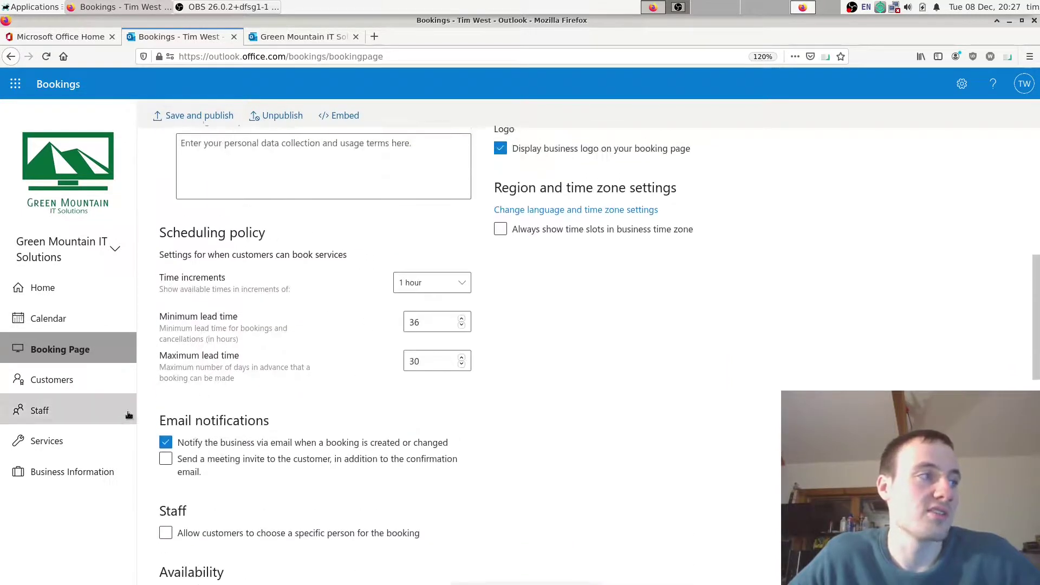
Open the Book Your Free IT Consultation service and review its description, default duration, buffer time and attendee settings.
click(79, 447)
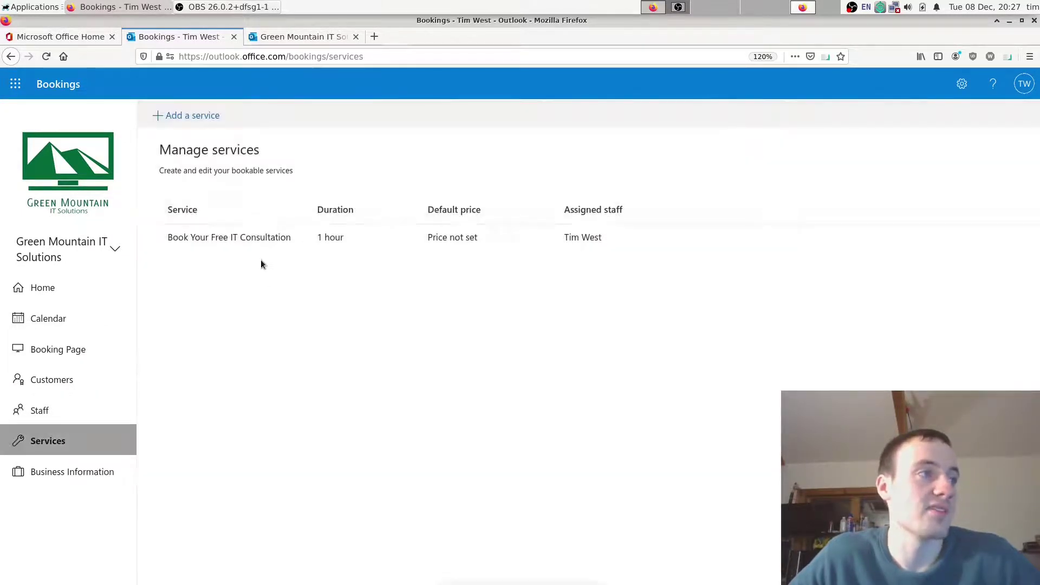
click(383, 241)
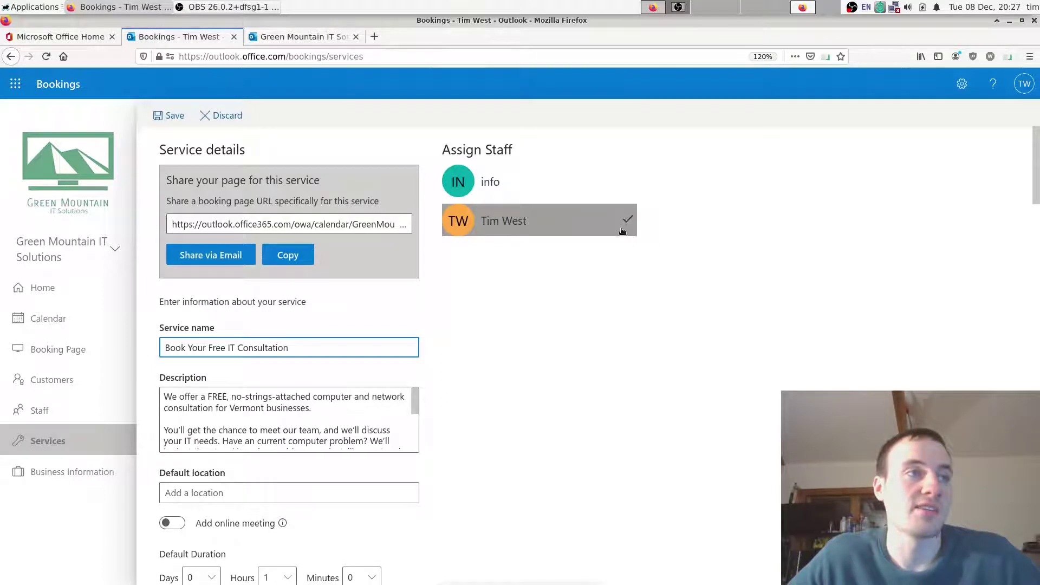
scroll(622, 228, down, 4)
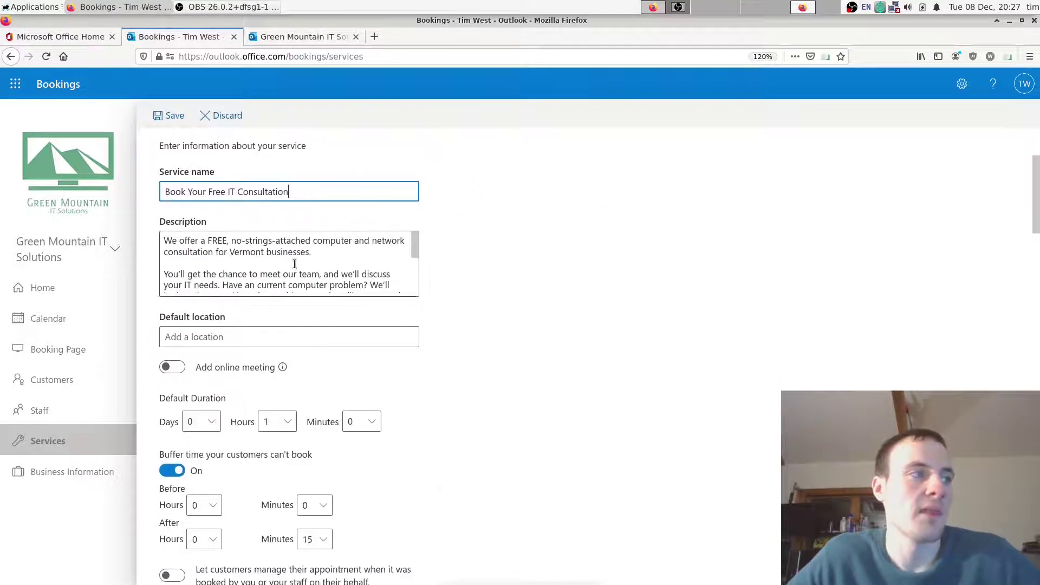
scroll(295, 264, down, 3)
scroll(525, 335, down, 3)
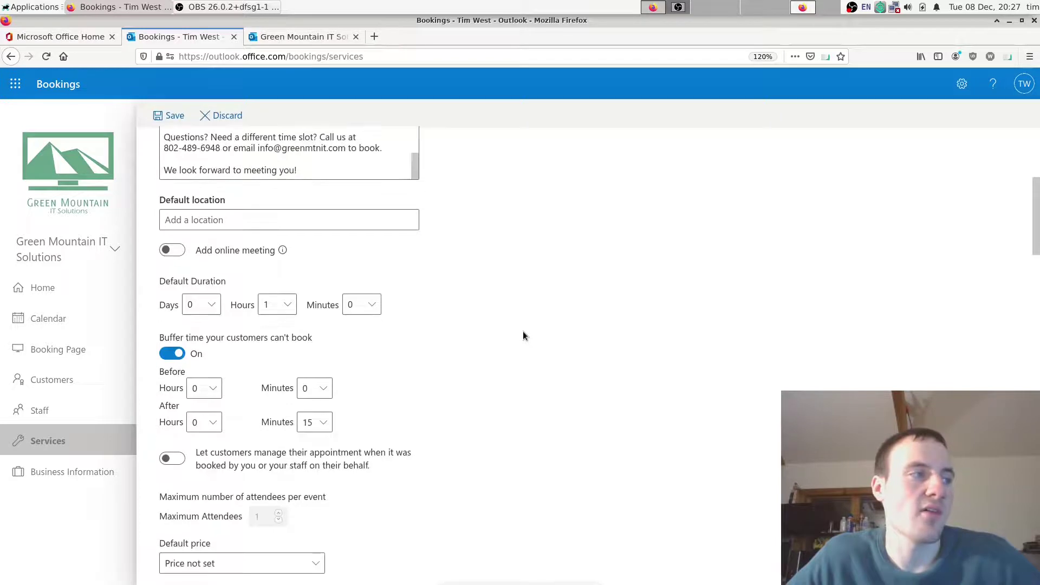
scroll(523, 336, down, 2)
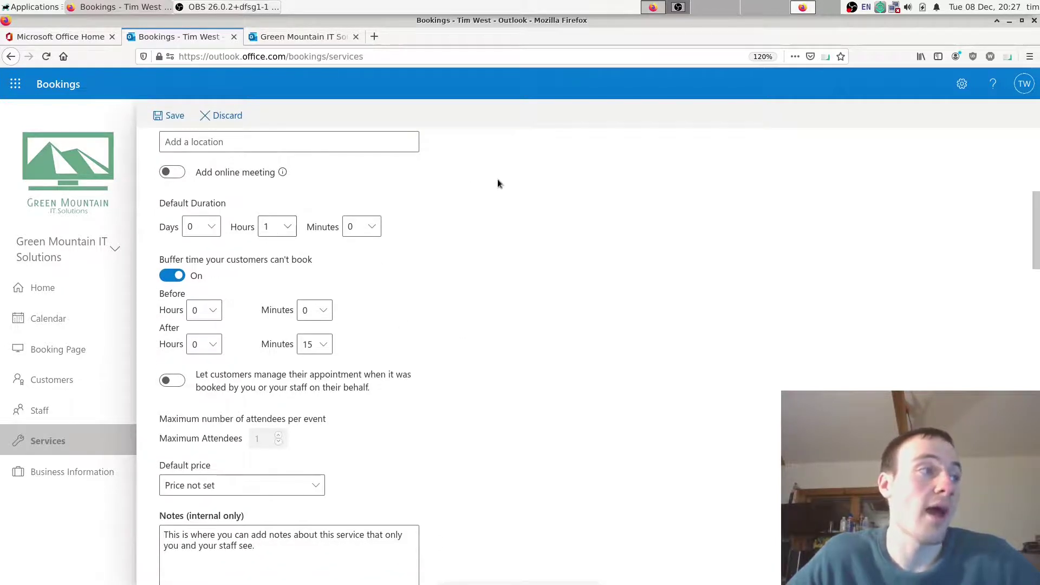
scroll(407, 246, down, 2)
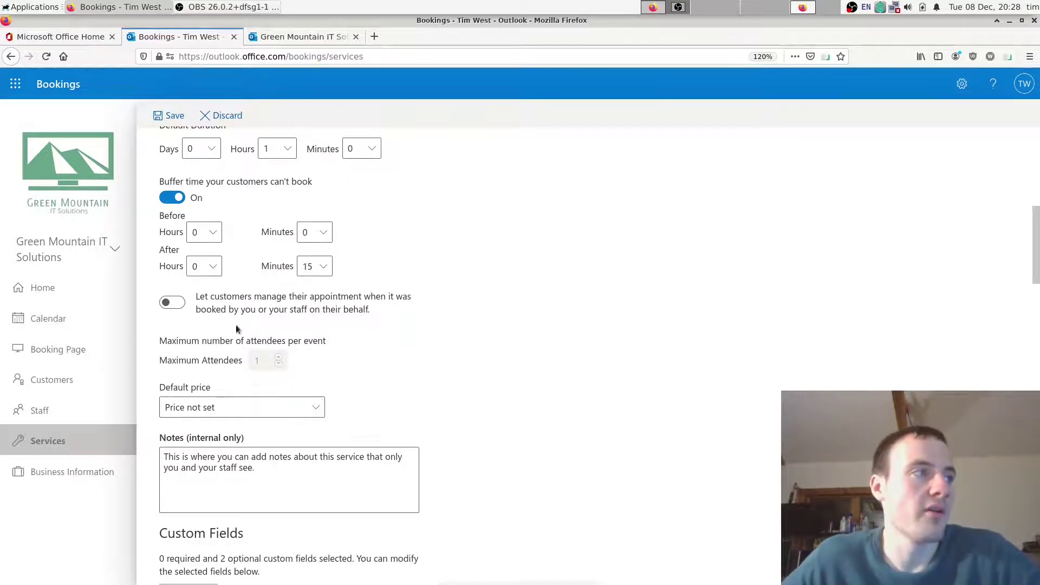
scroll(152, 250, down, 3)
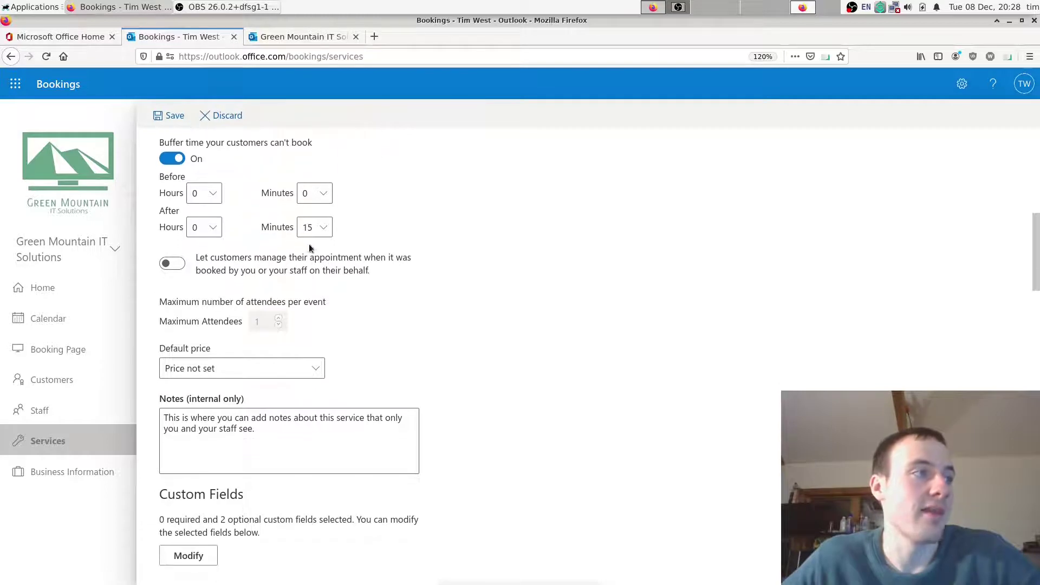
scroll(367, 242, down, 5)
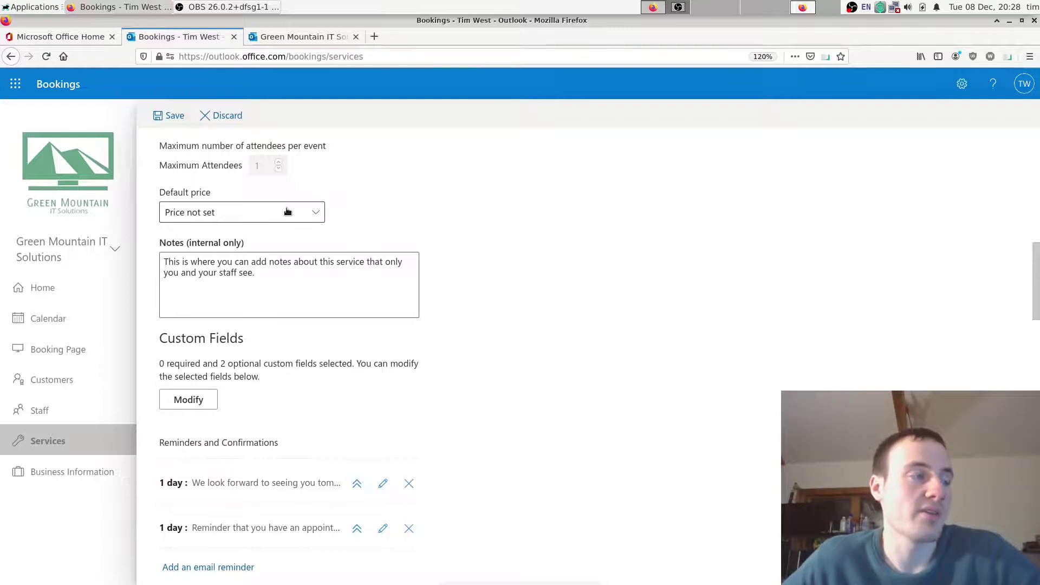
Set the consultation service's default price to Free.
click(321, 211)
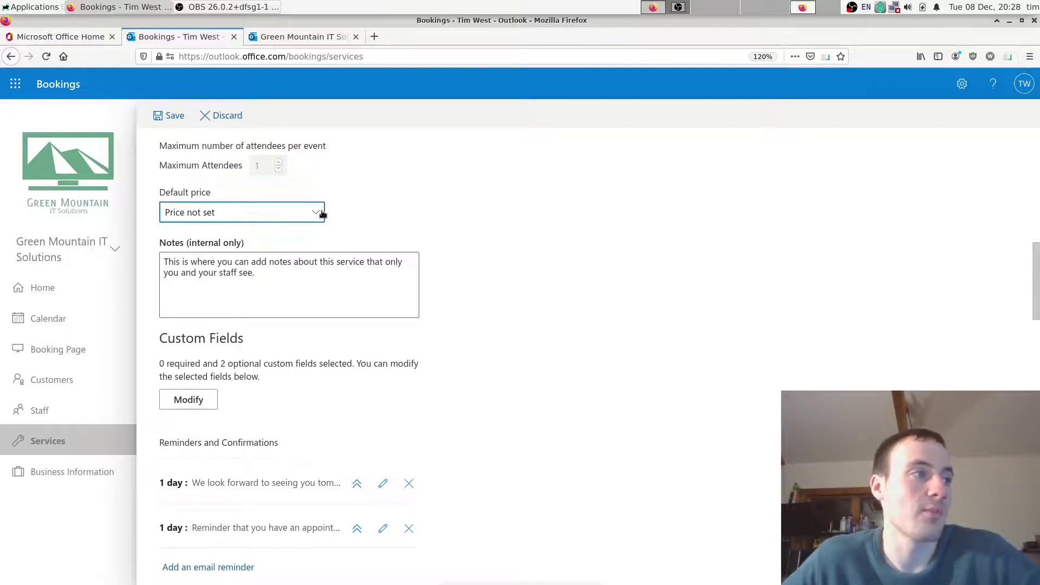
click(482, 207)
scroll(482, 224, down, 2)
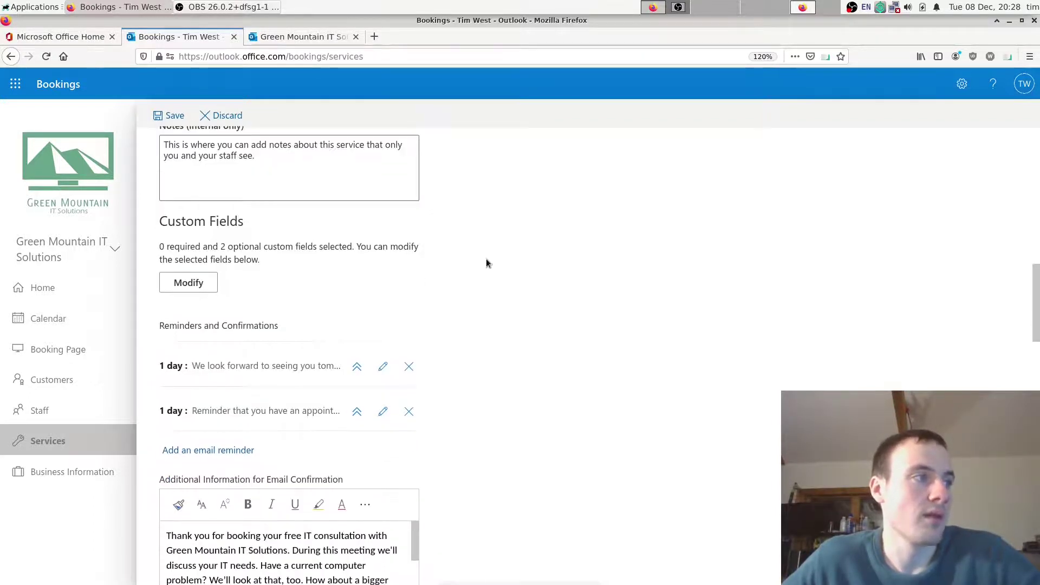
scroll(486, 262, up, 2)
click(302, 216)
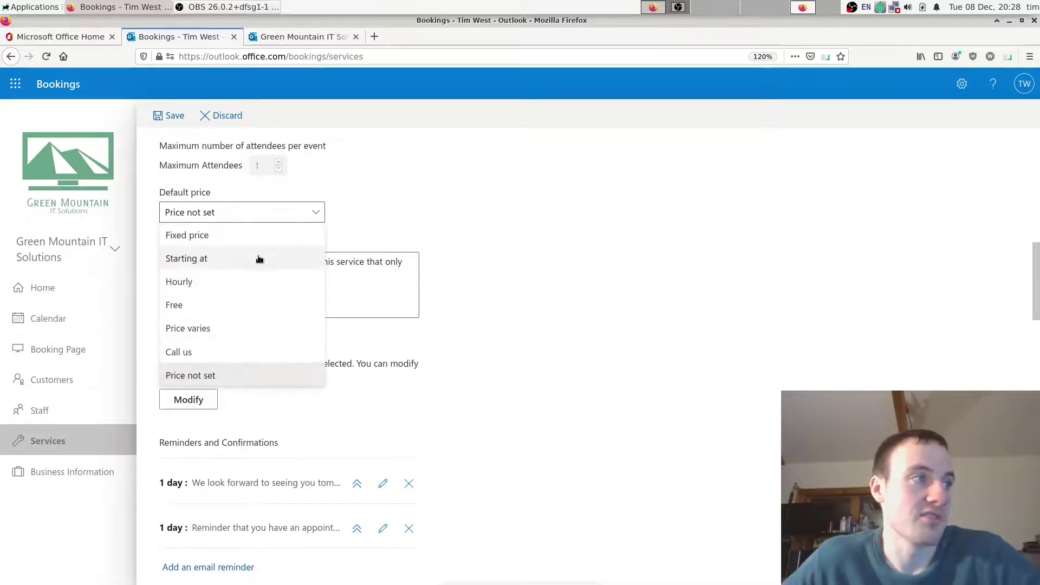
click(224, 304)
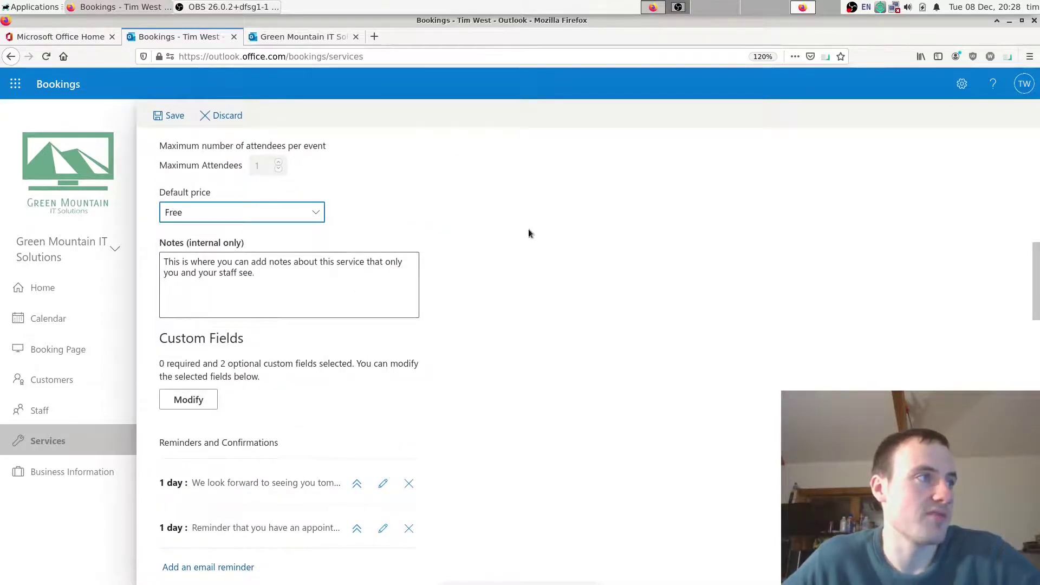
Start an additional email reminder for the service, look through its timing and recipient choices, and discard it.
scroll(511, 245, down, 2)
scroll(366, 214, down, 1)
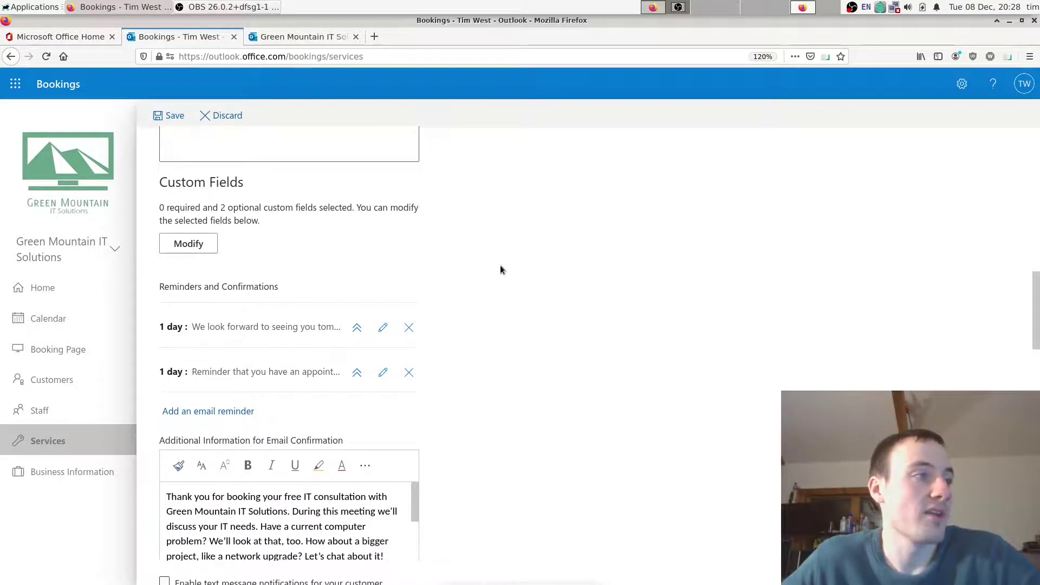
scroll(500, 266, down, 1)
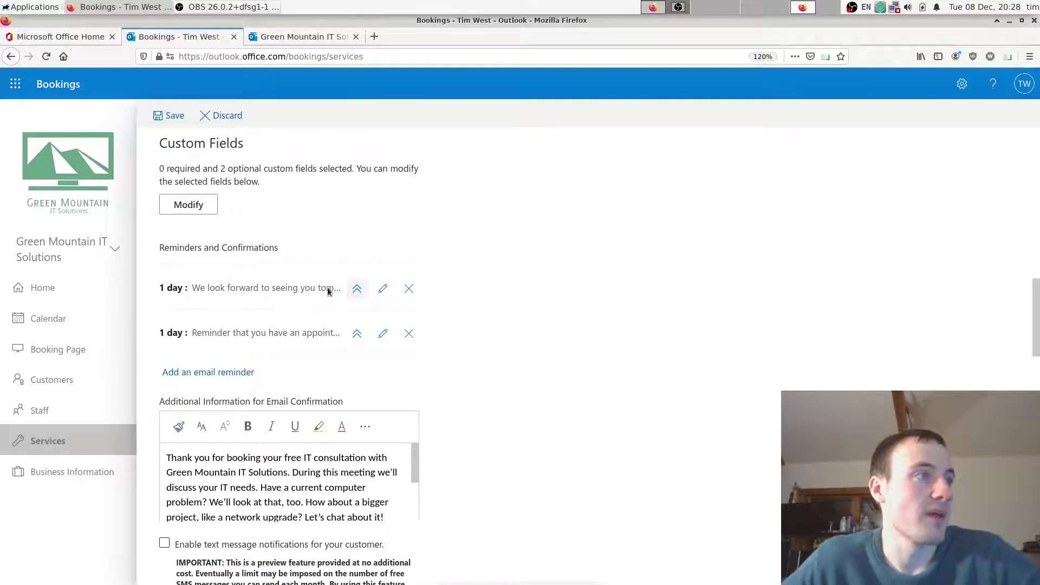
click(235, 374)
scroll(336, 346, down, 2)
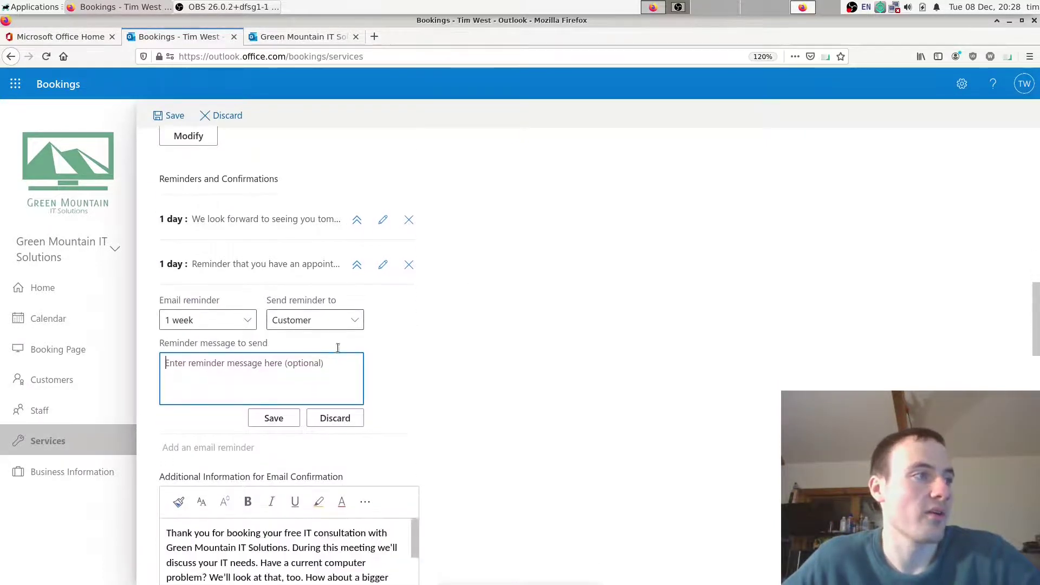
click(219, 313)
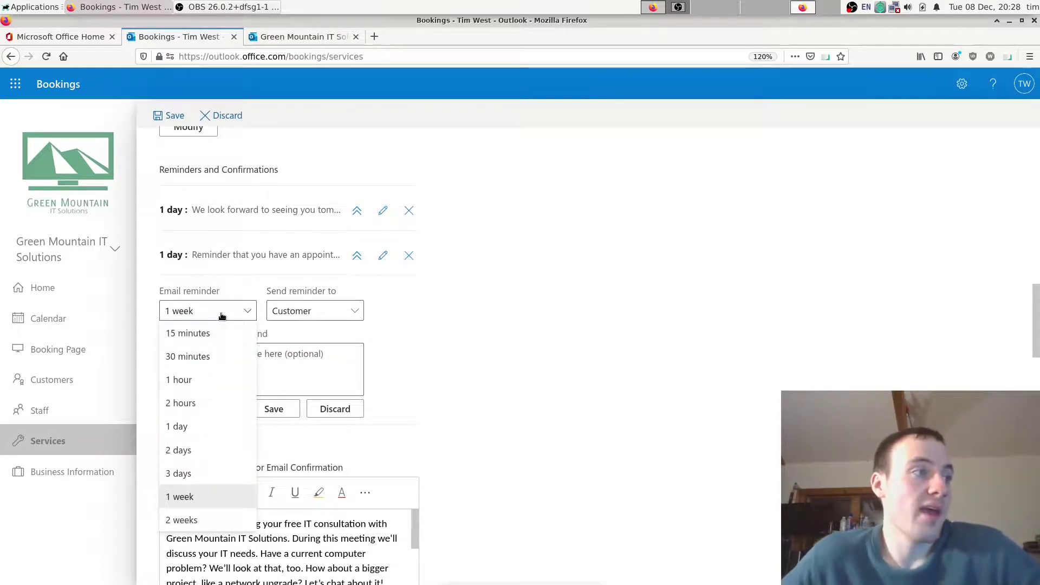
click(472, 315)
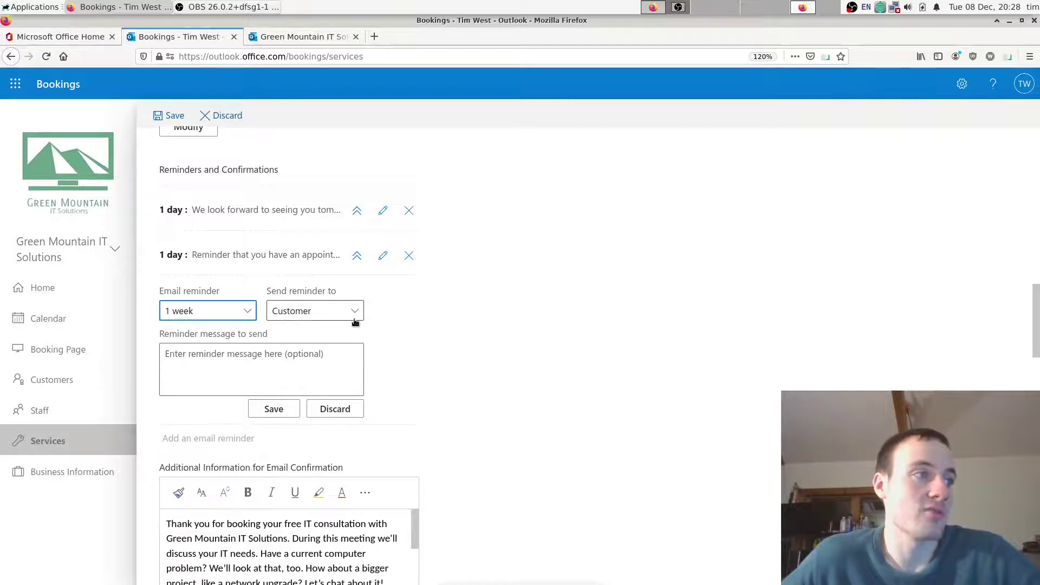
click(352, 313)
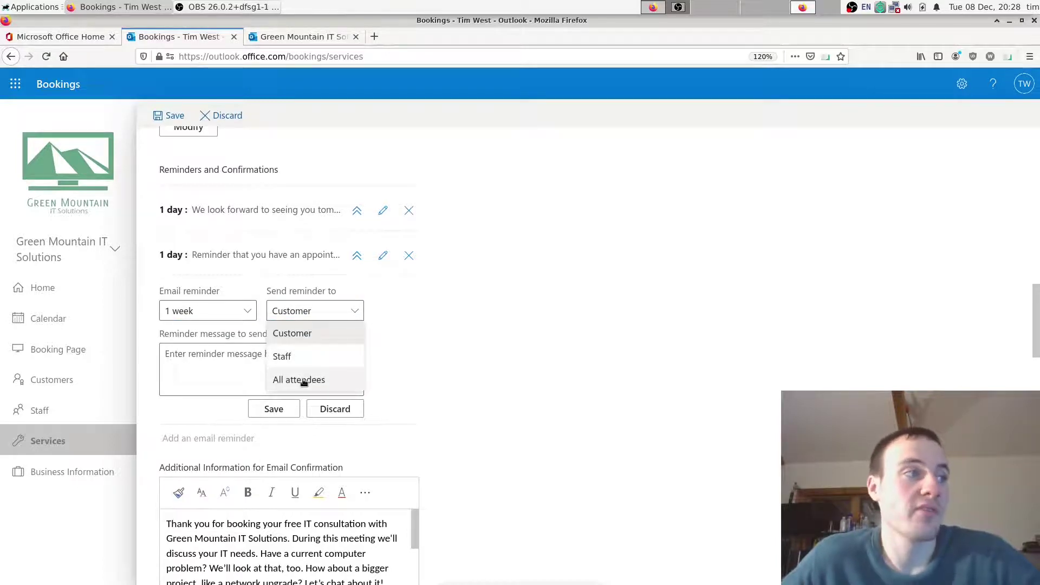
click(415, 350)
click(339, 407)
Review the service's email confirmation text, text message notifications, publishing options and online scheduling policy.
scroll(416, 296, down, 3)
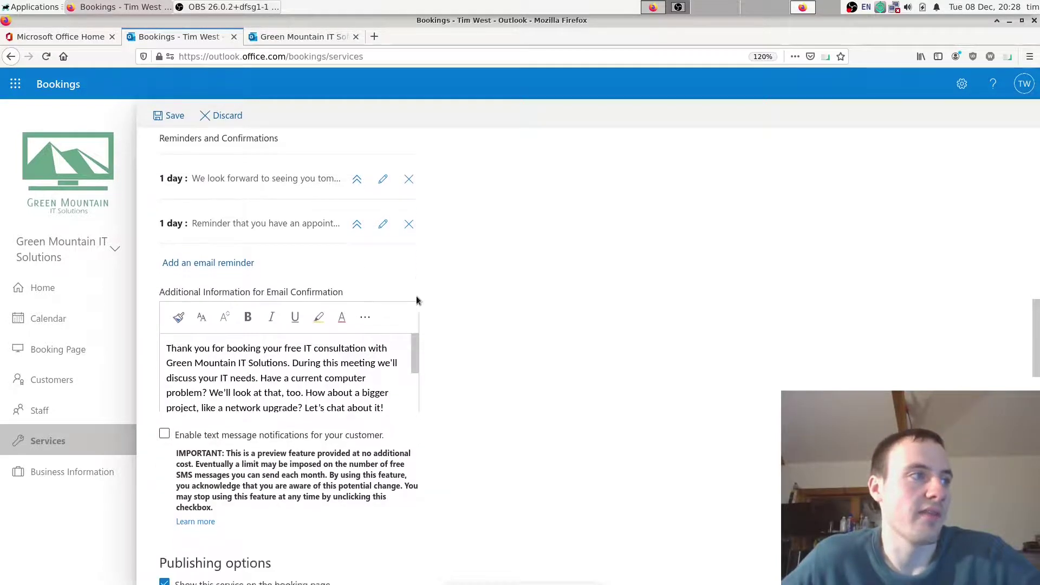
scroll(333, 298, down, 1)
scroll(332, 297, down, 1)
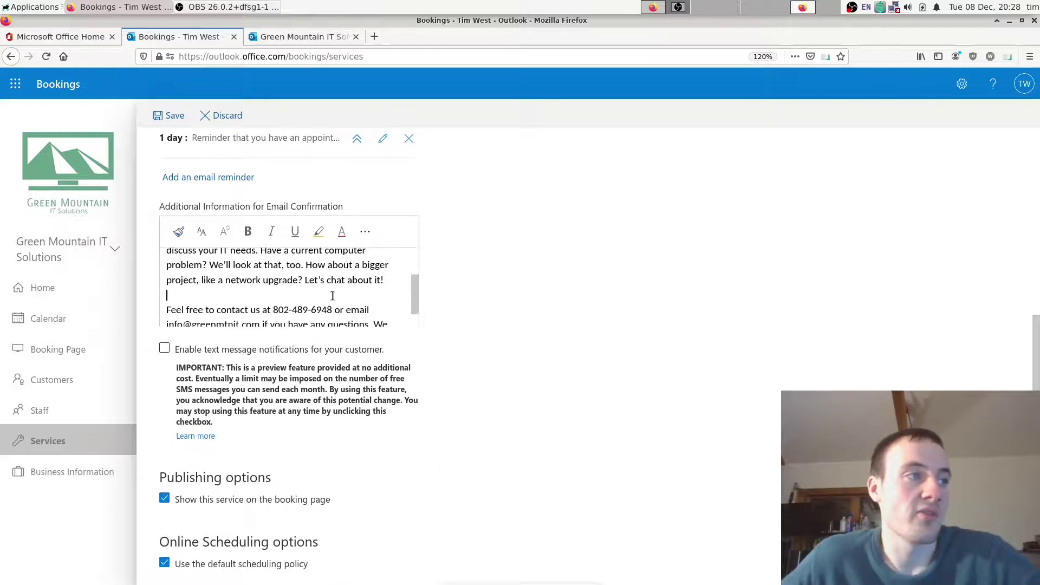
scroll(325, 276, up, 3)
scroll(290, 333, down, 3)
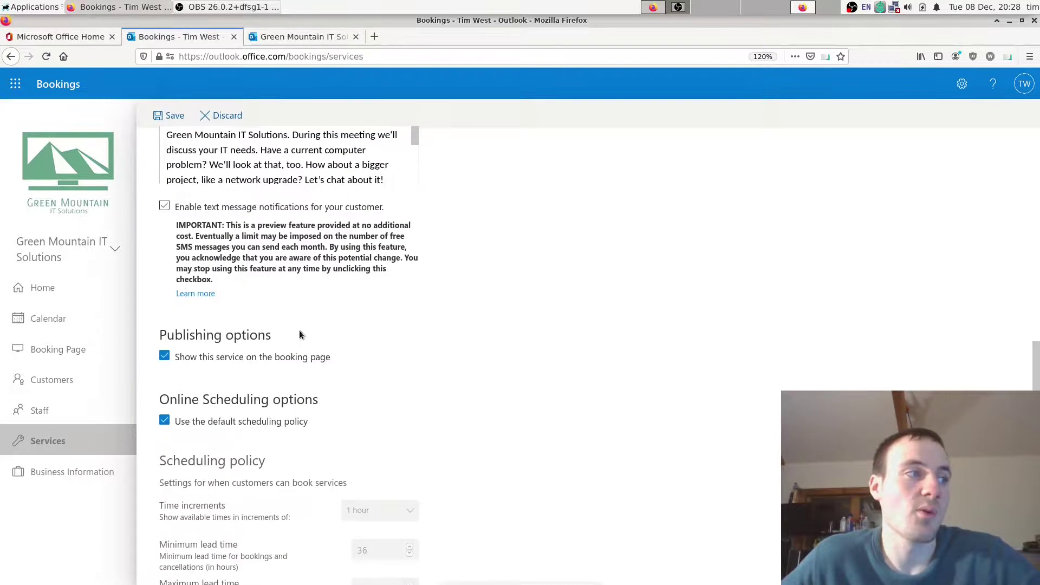
scroll(325, 243, up, 2)
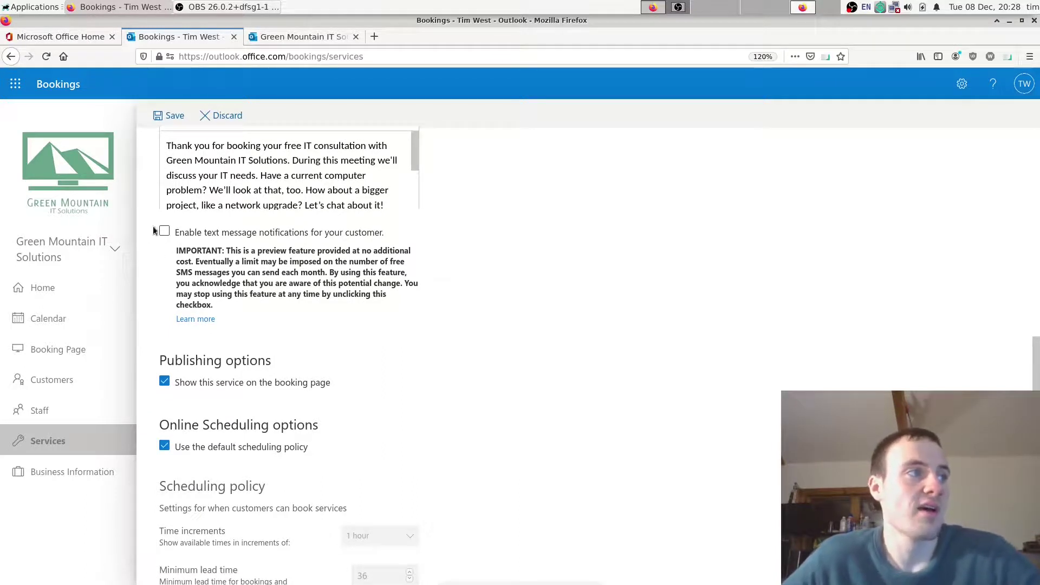
scroll(474, 239, down, 3)
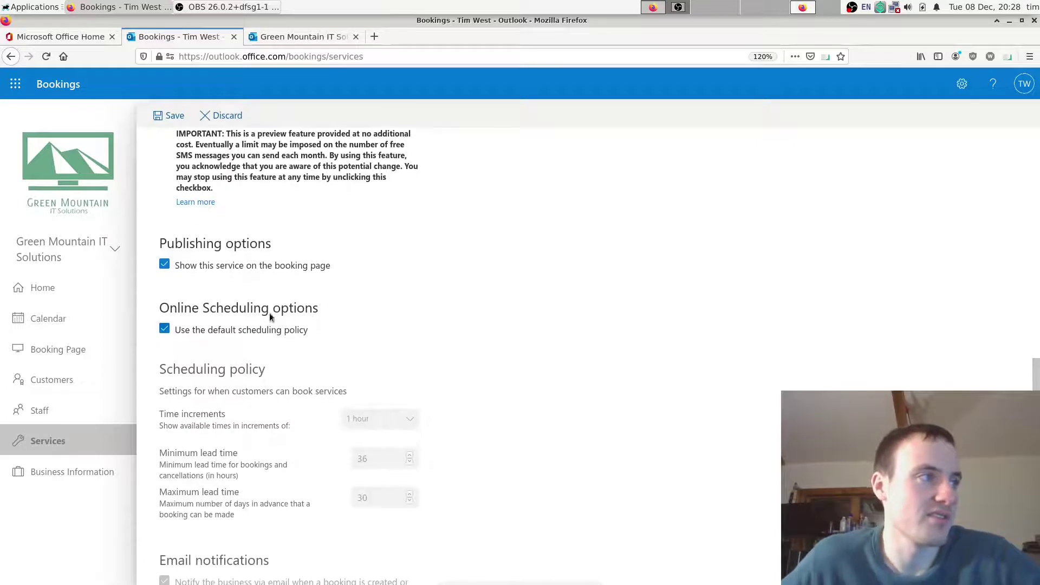
scroll(270, 317, down, 4)
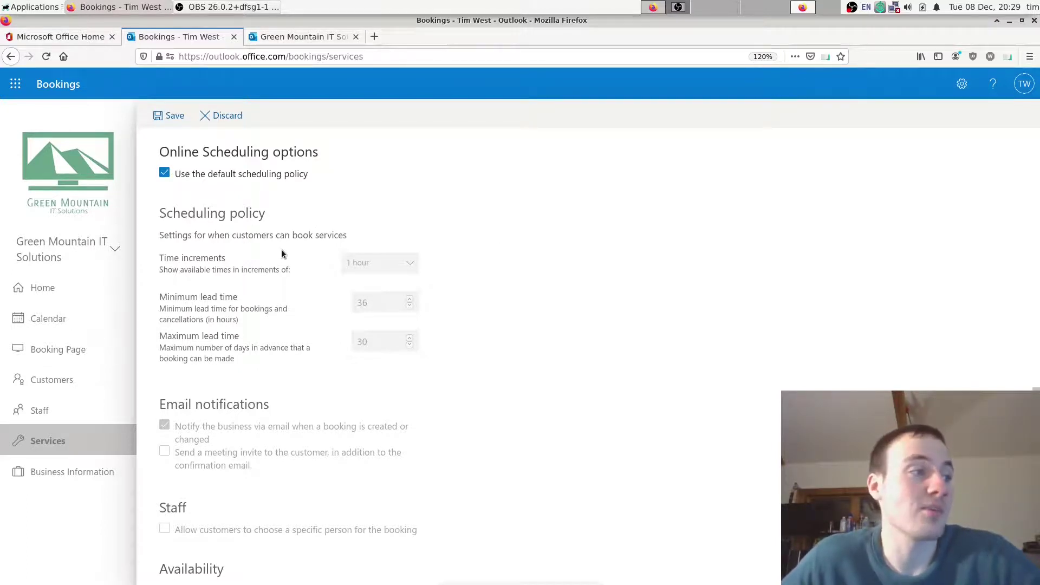
Review the consultation service's scheduling policy, notification, staff and weekly availability settings, and save the service.
scroll(320, 231, down, 5)
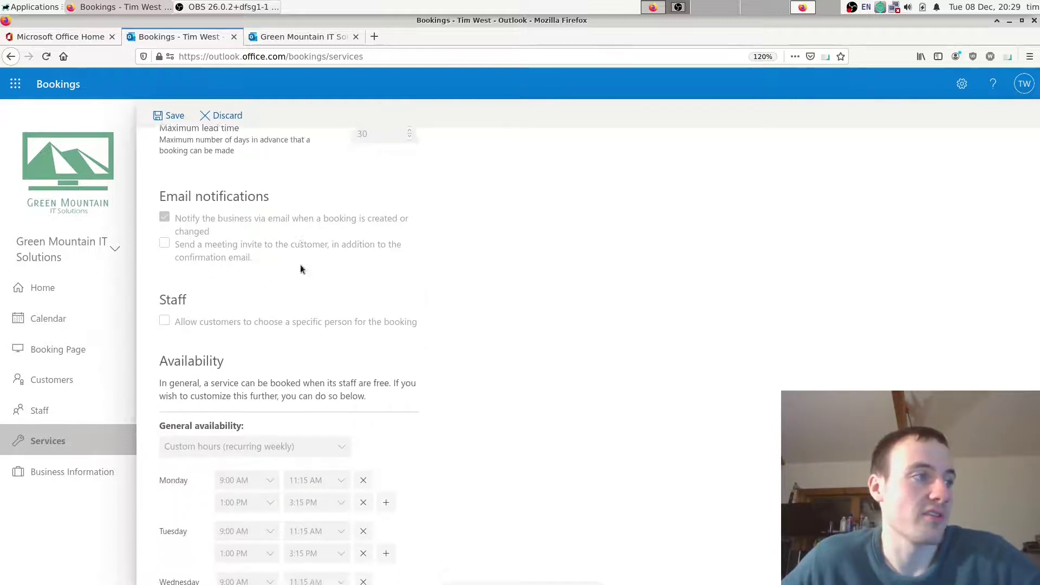
scroll(276, 390, down, 6)
scroll(255, 420, down, 4)
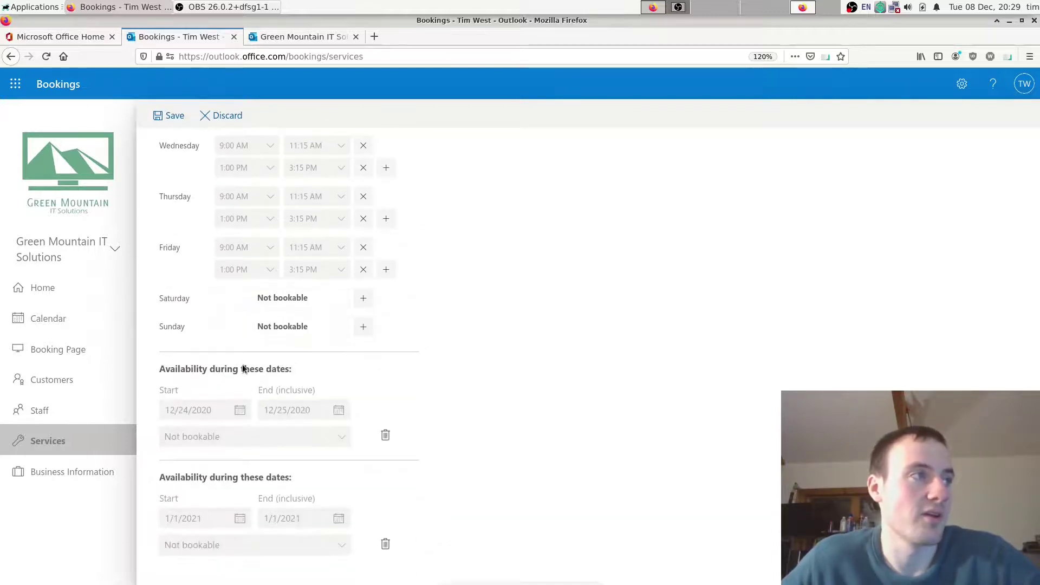
scroll(181, 107, up, 6)
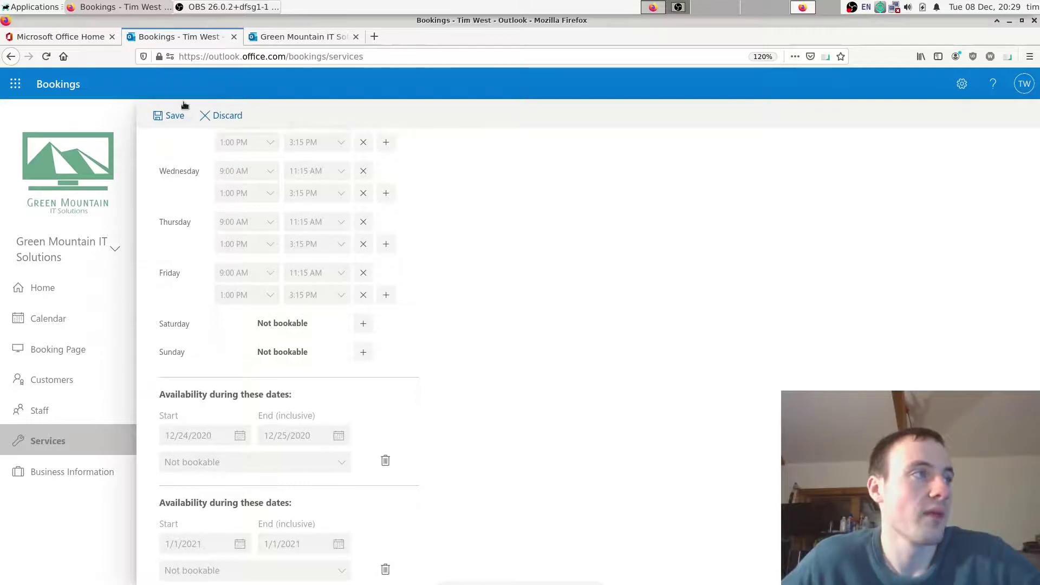
scroll(174, 117, up, 4)
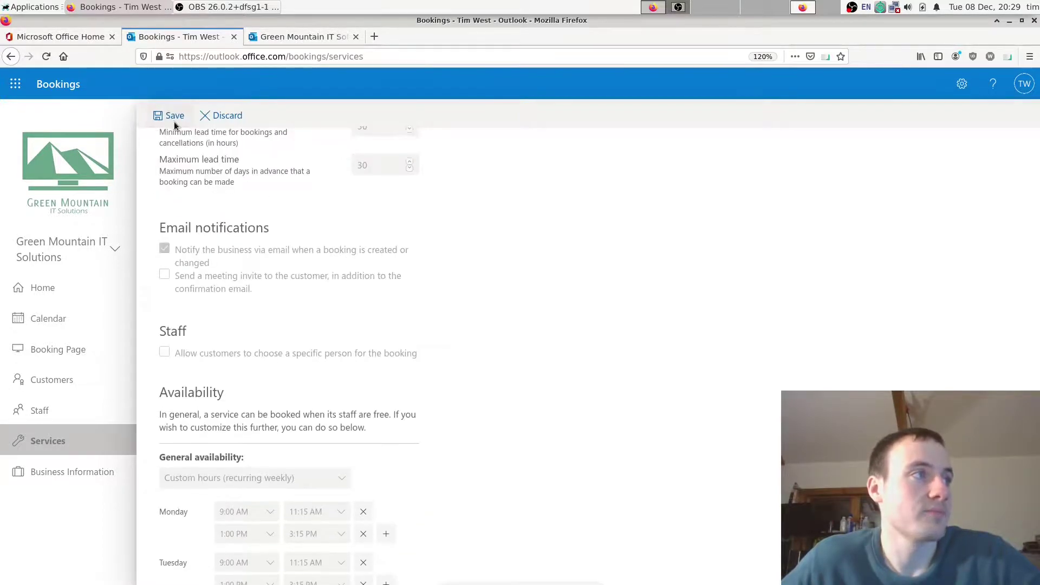
click(173, 121)
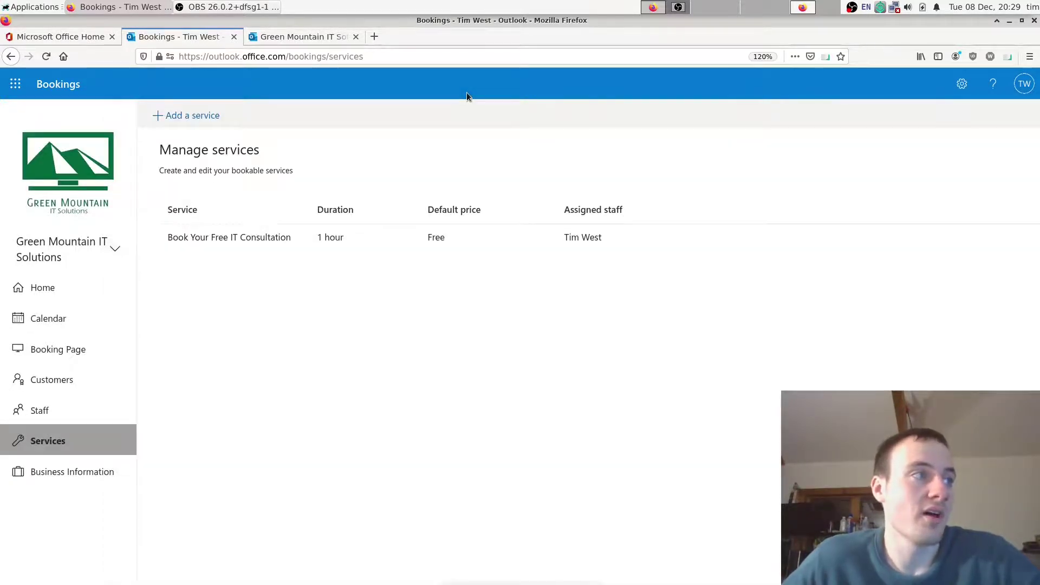
Bring up the booking page's shareable link in its settings, and load the website greenmtnit.com in a new browser tab.
click(57, 351)
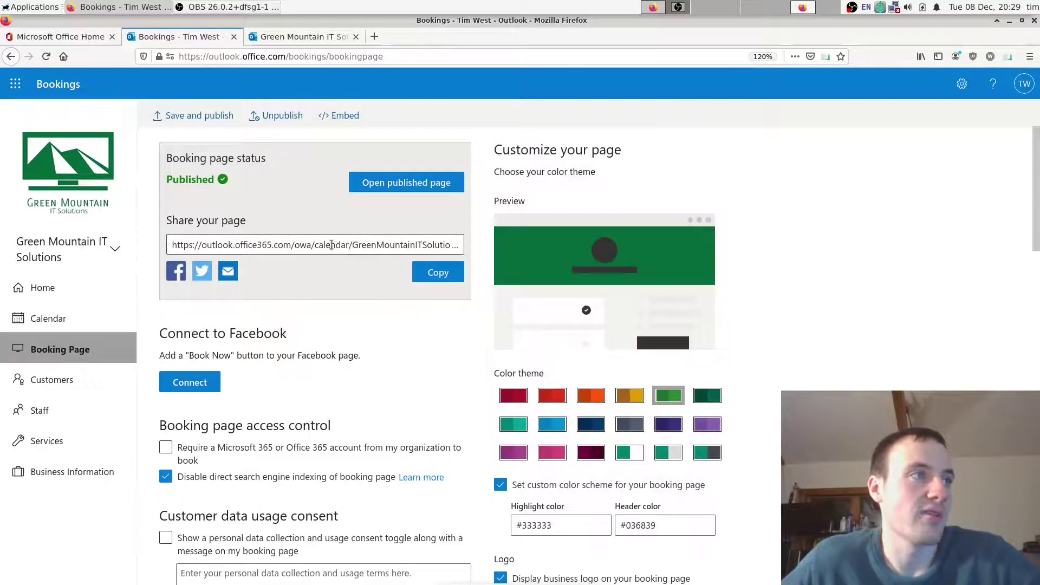
click(395, 245)
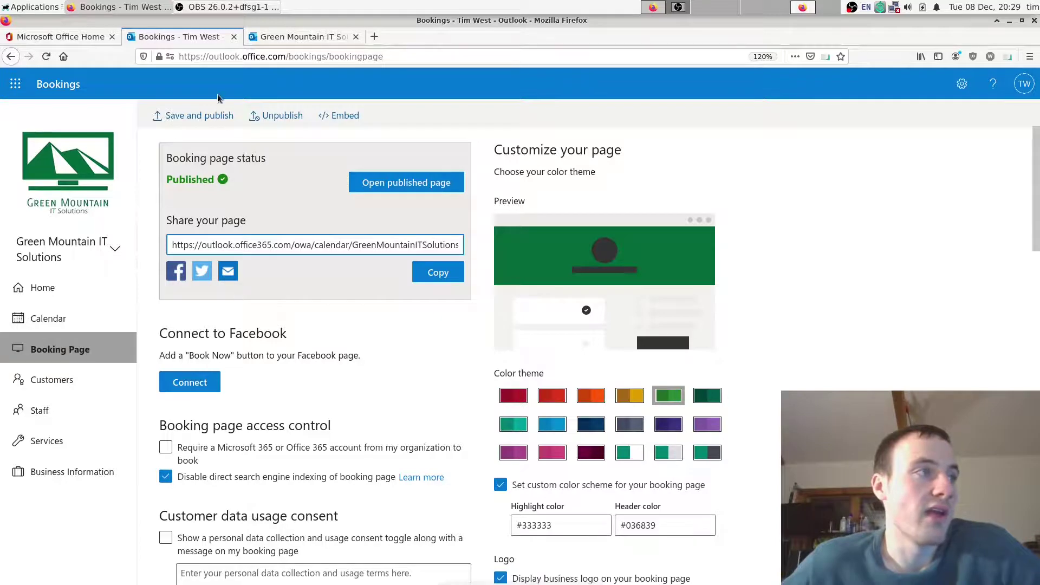
click(373, 35)
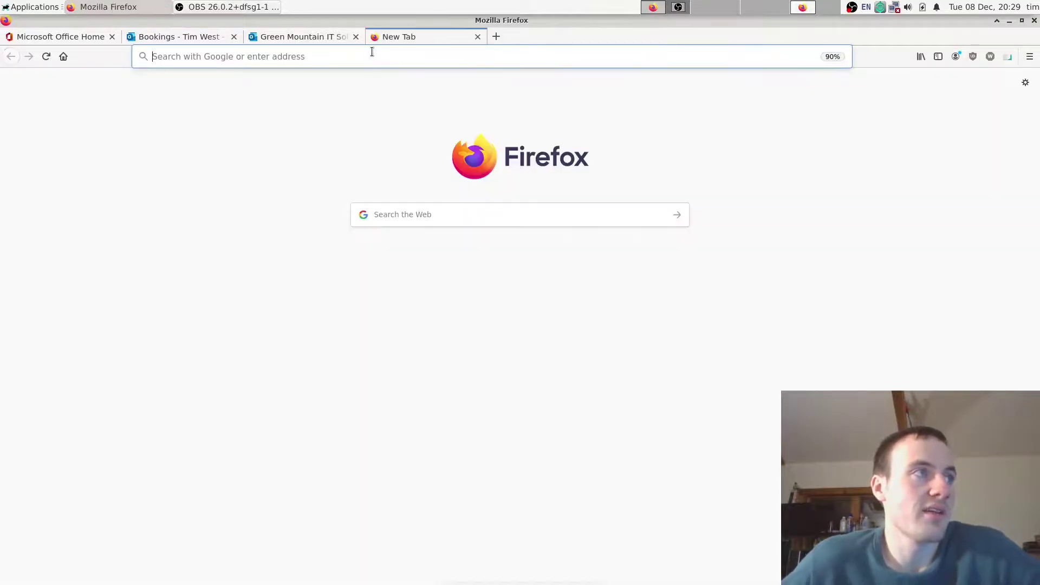
click(371, 57)
text(green)
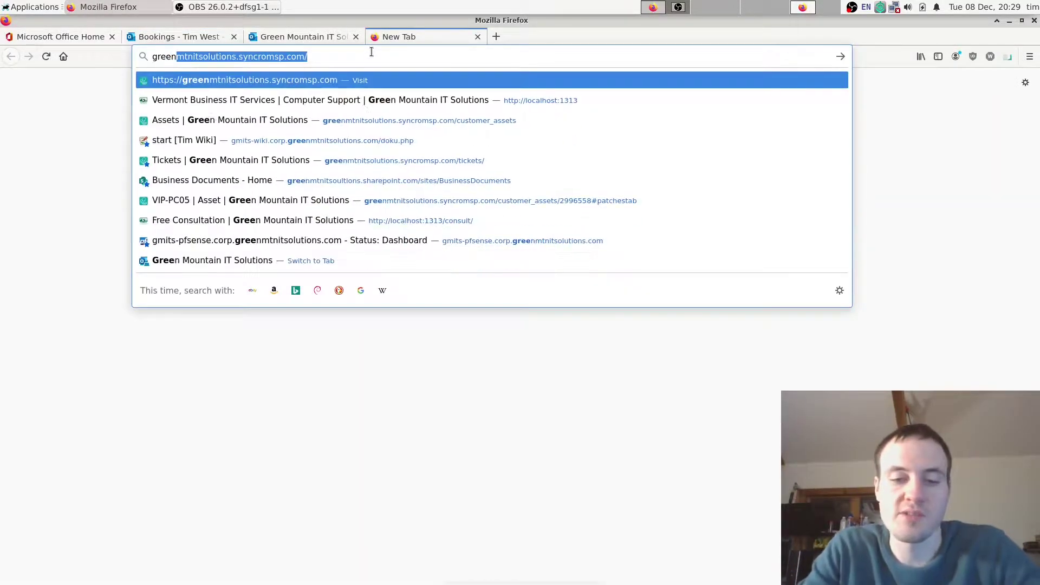
text(mtnitsolutions.co)
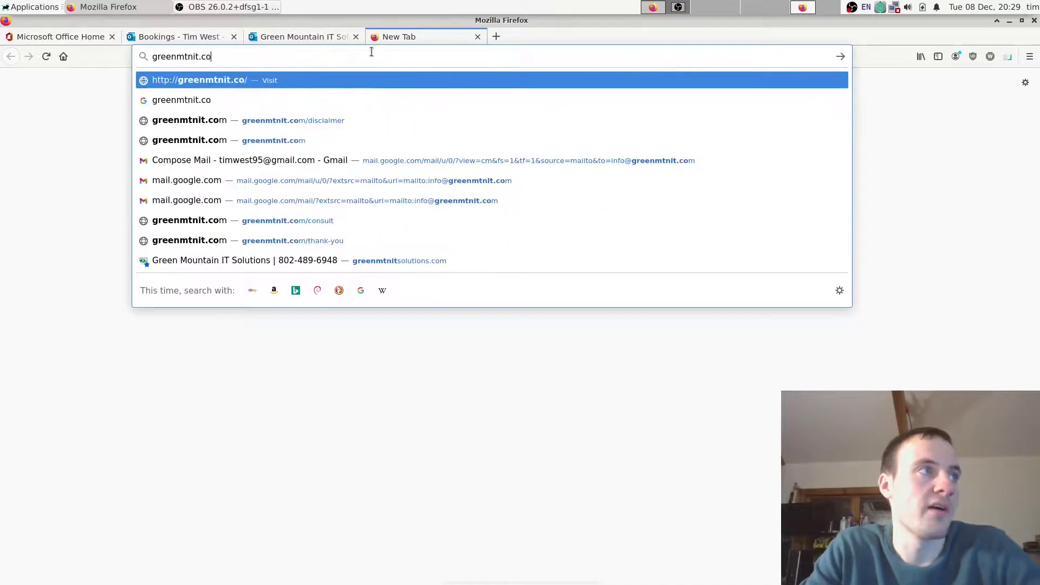
text(m)
key(Return)
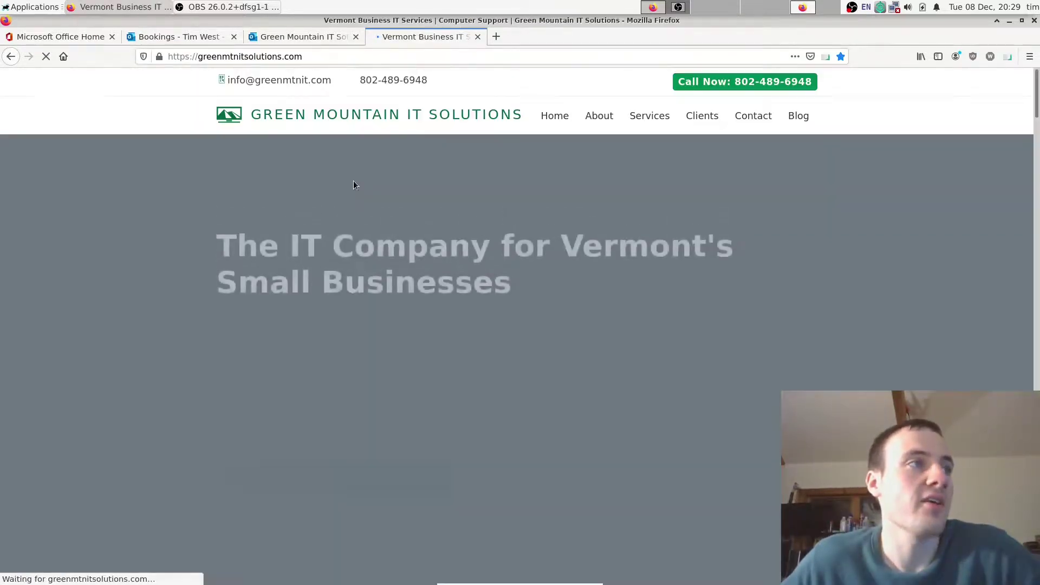
Open the website's free consultation page, examine the embedded booking calendar and form, and close the booking window.
scroll(254, 256, down, 3)
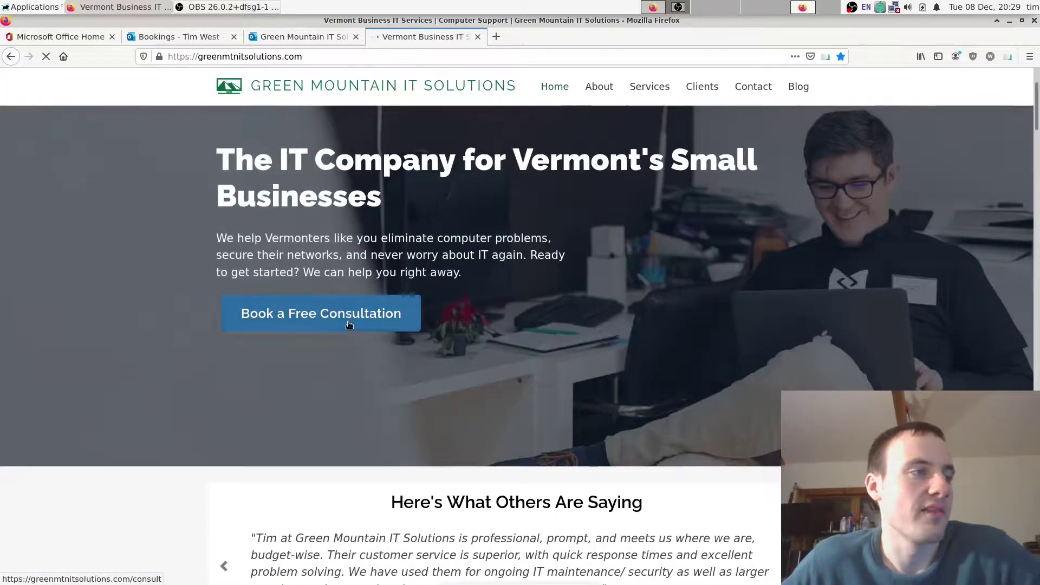
click(348, 324)
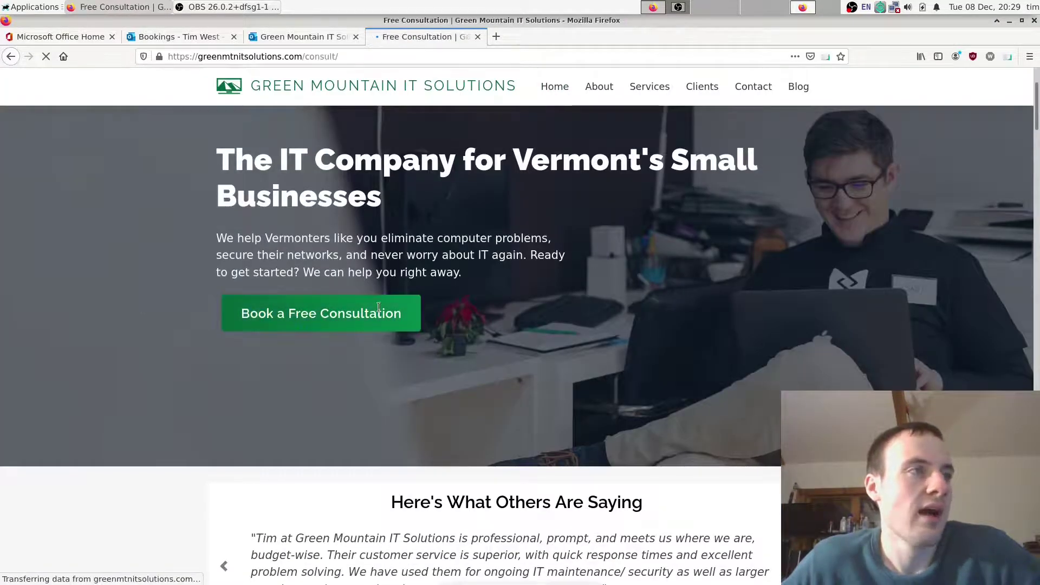
scroll(382, 372, down, 2)
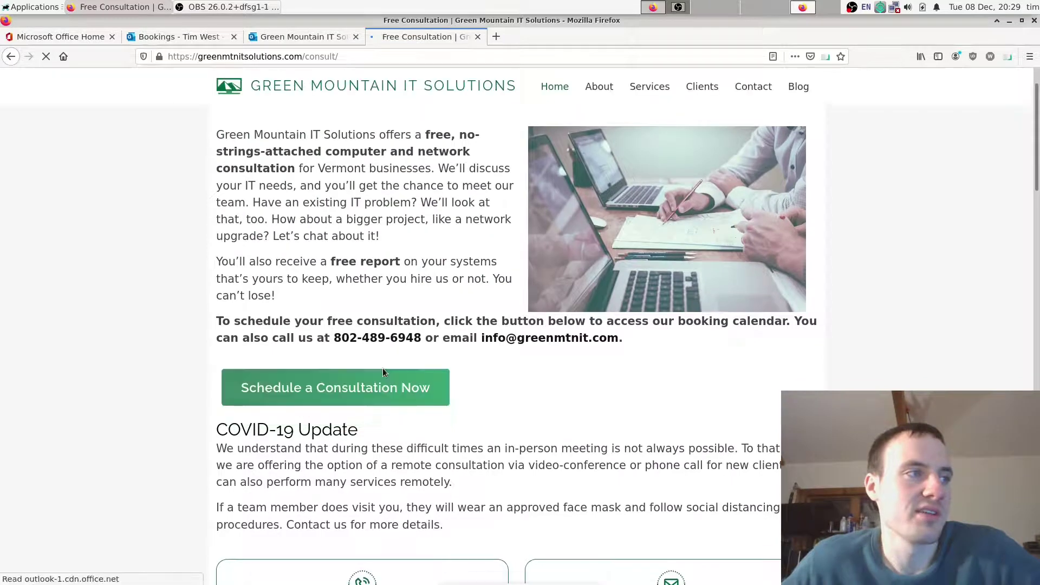
click(383, 370)
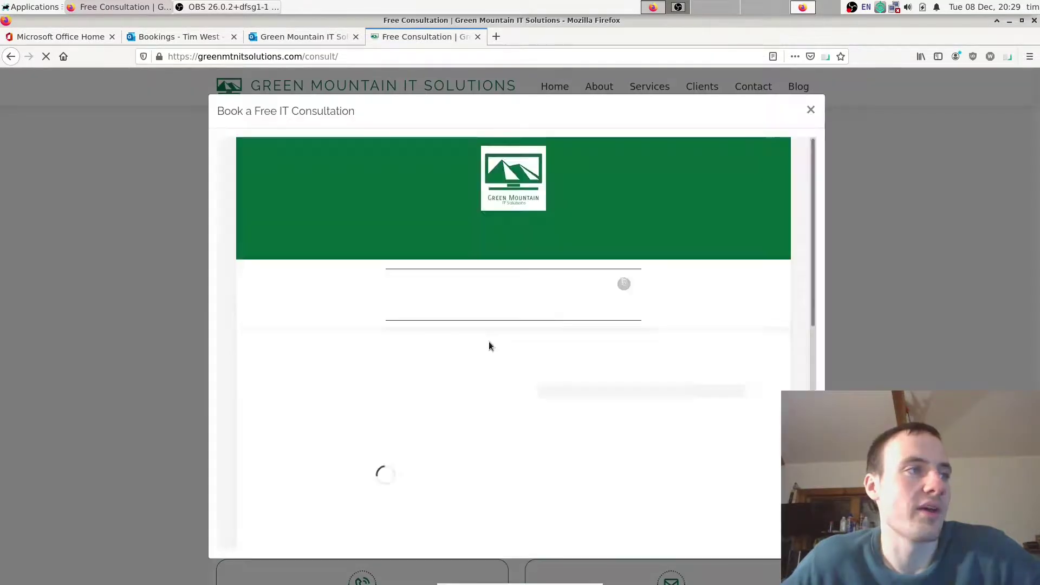
scroll(489, 341, down, 5)
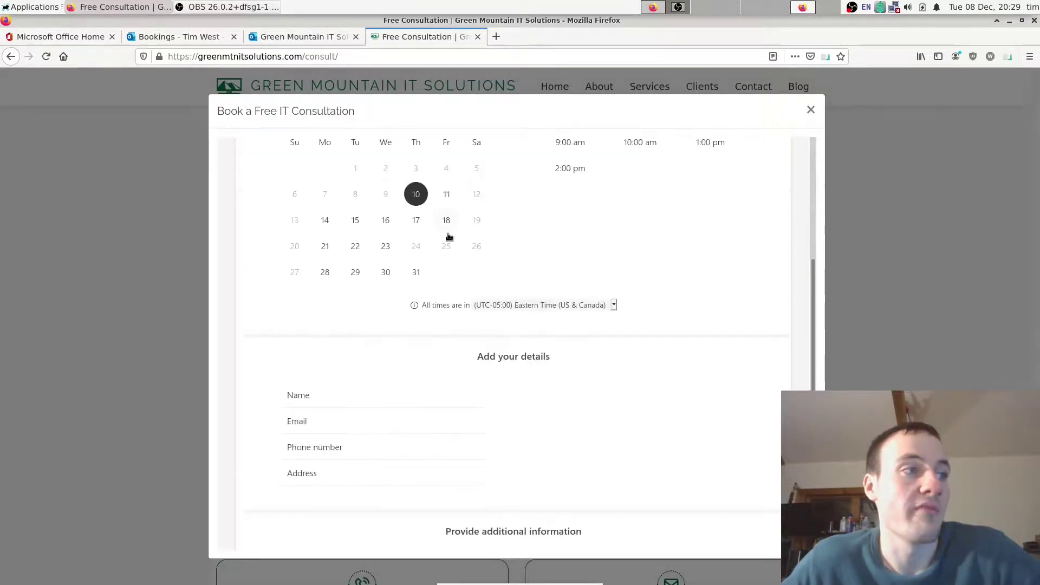
scroll(448, 237, down, 3)
scroll(502, 320, up, 8)
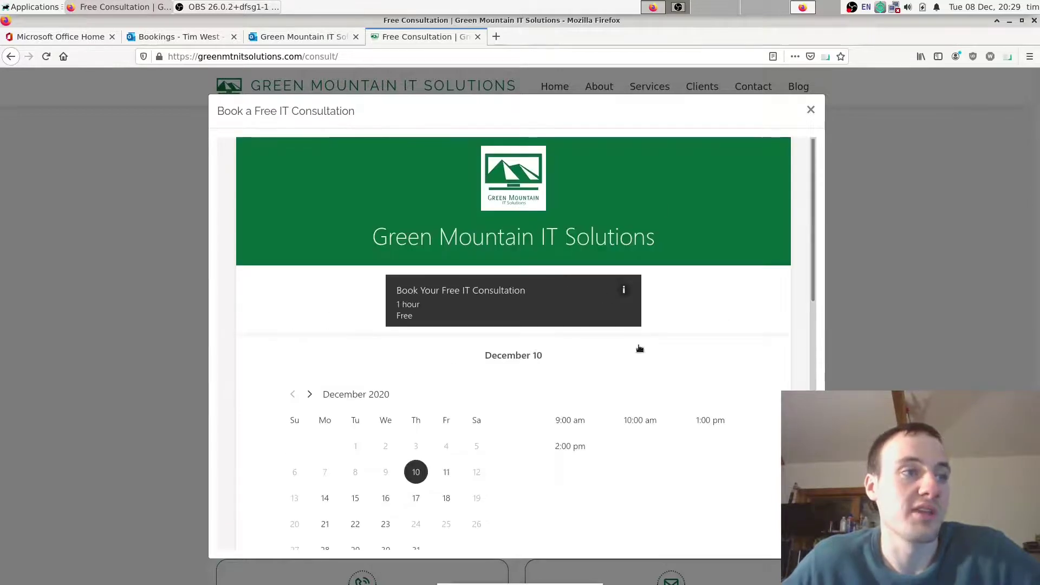
click(811, 110)
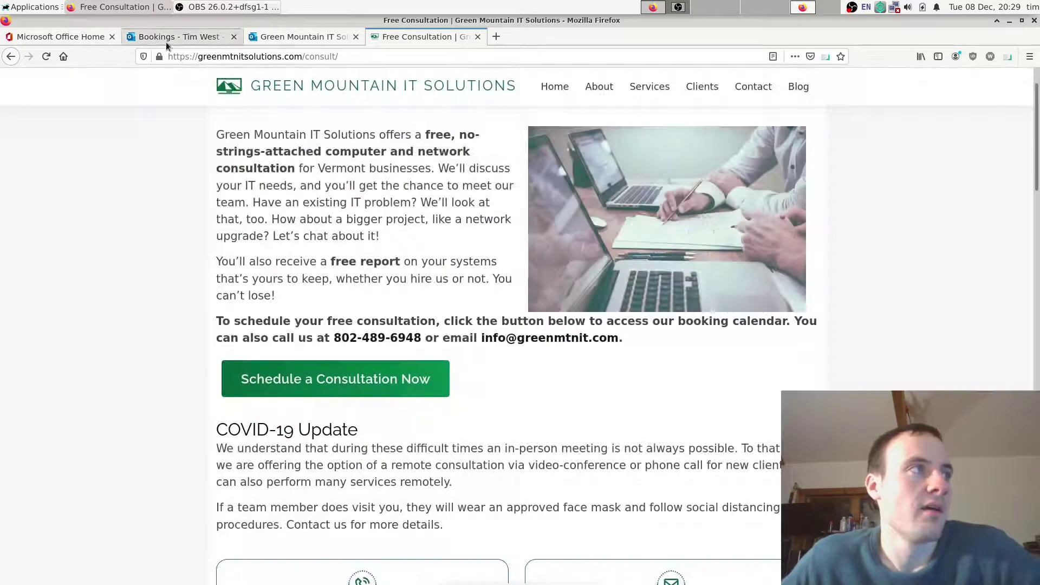
Return to the published Green Mountain IT Solutions booking page and choose the December 11, 9:00 am consultation slot.
click(175, 33)
click(320, 30)
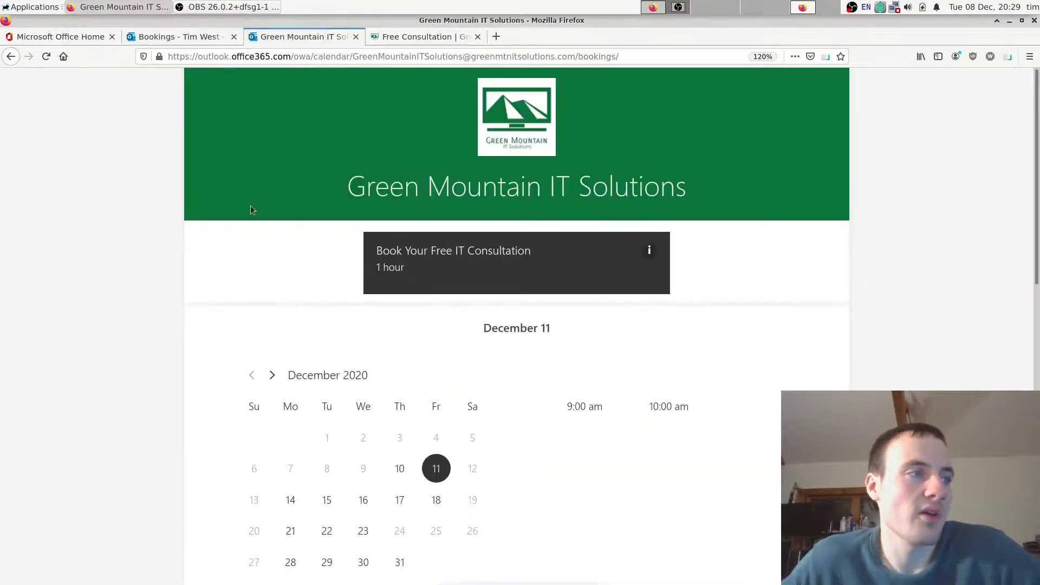
scroll(219, 216, down, 3)
scroll(473, 376, down, 1)
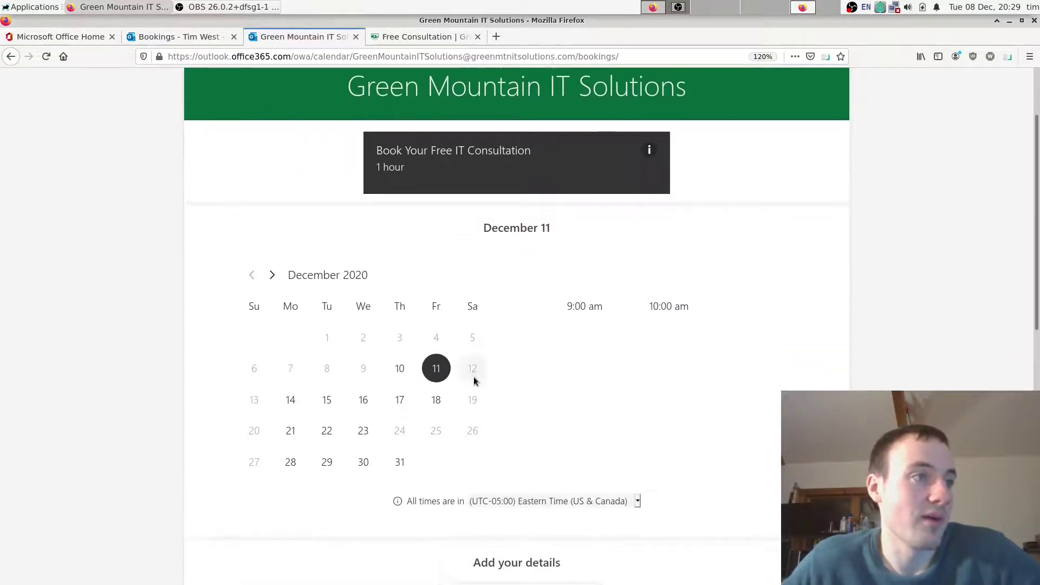
scroll(142, 289, down, 3)
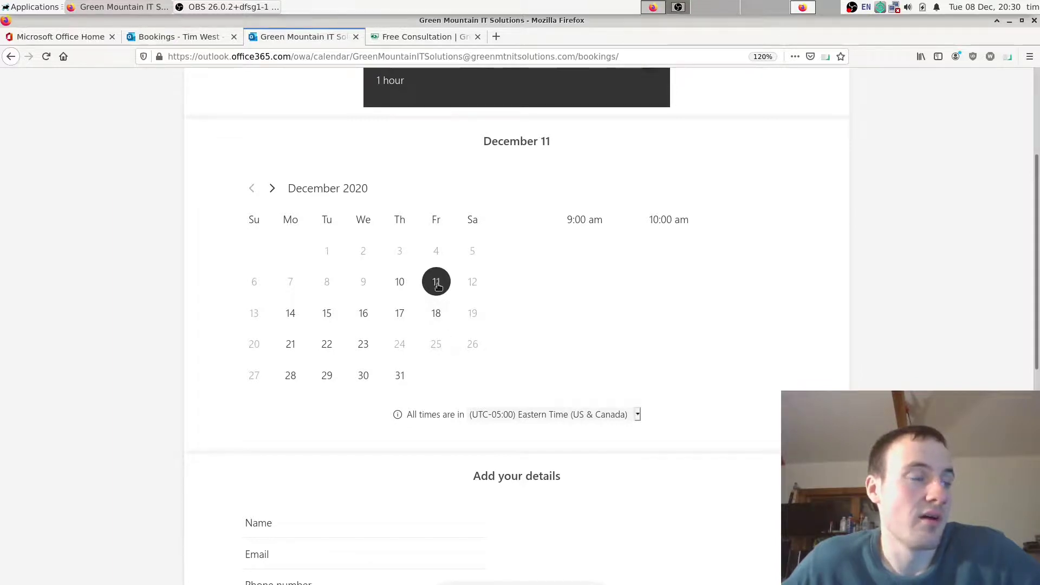
click(437, 286)
click(590, 223)
Enter the customer's name and e-mail address in the booking details.
scroll(568, 268, down, 10)
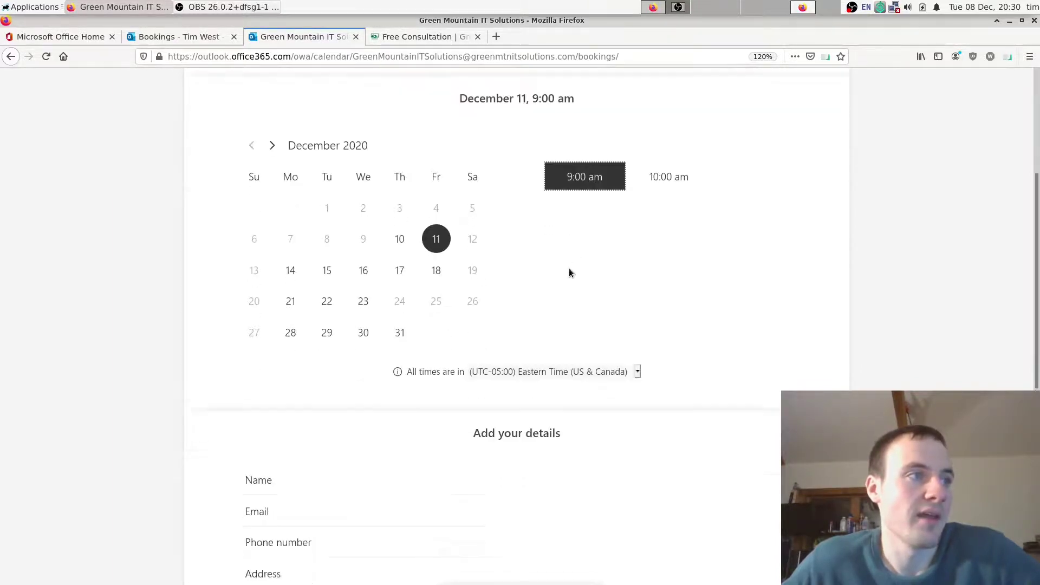
click(403, 251)
text(T)
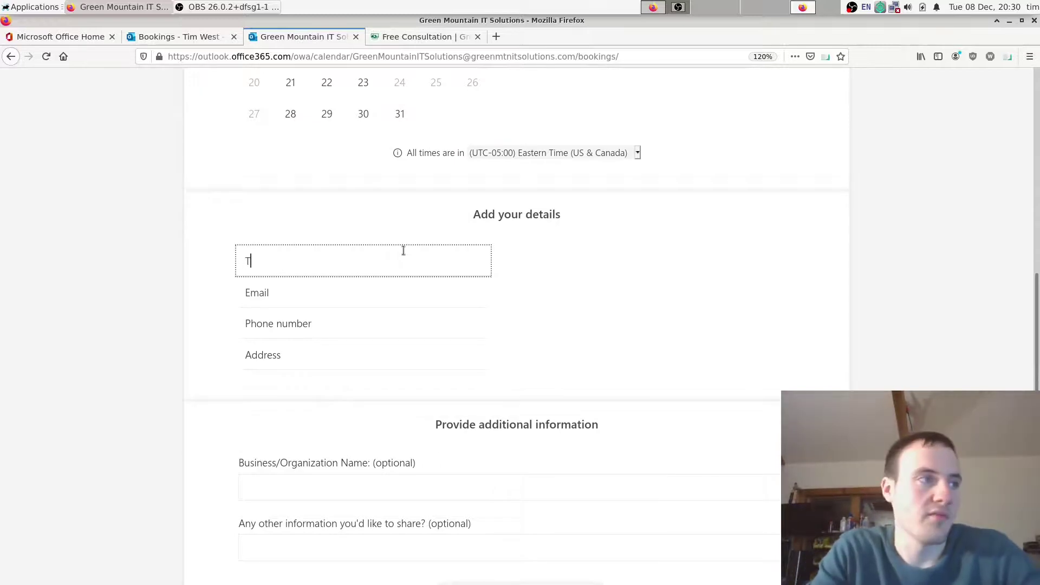
text(esty Tester)
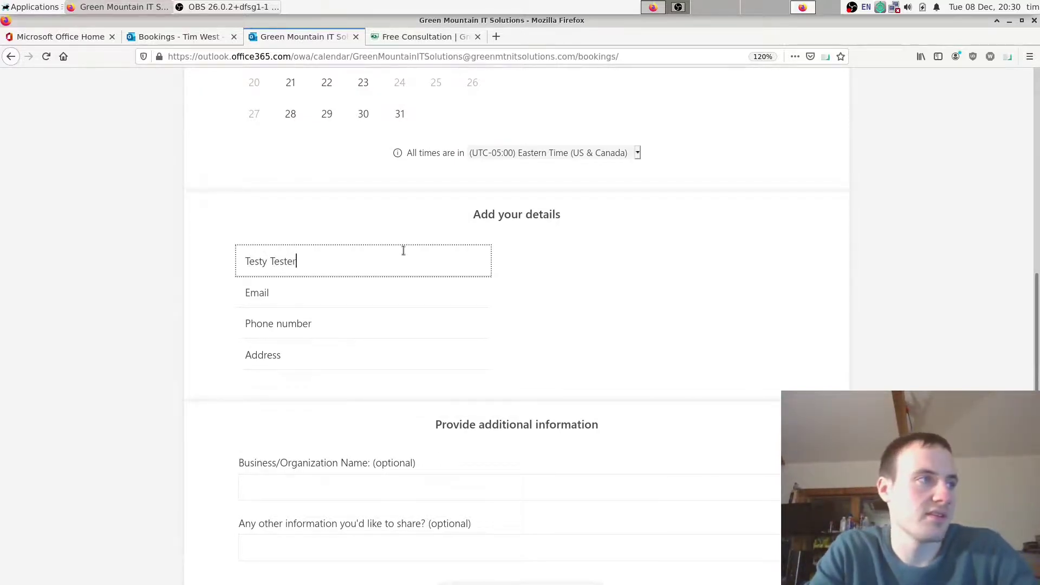
key(Tab)
text(t)
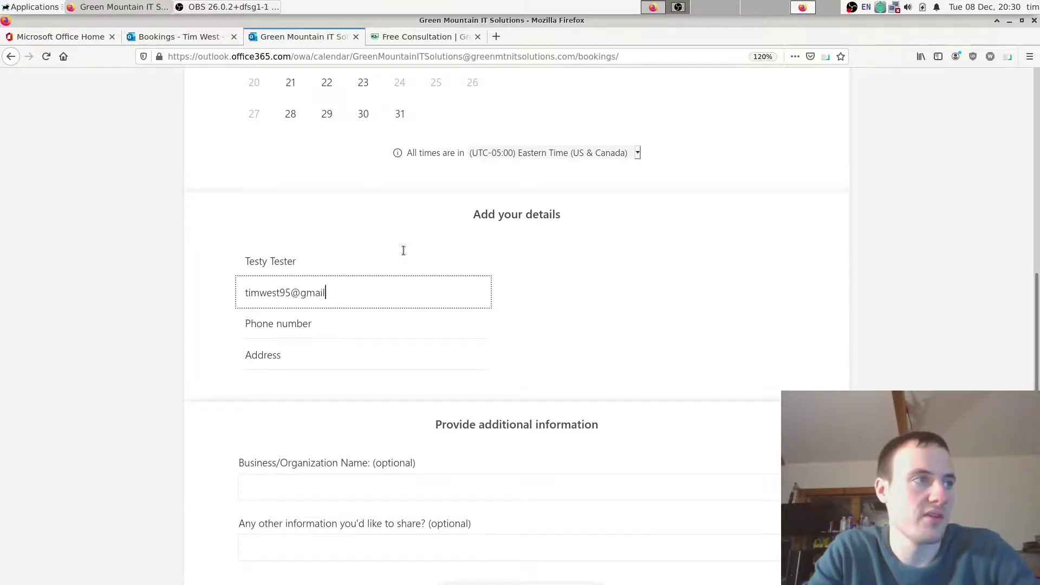
scroll(495, 287, down, 3)
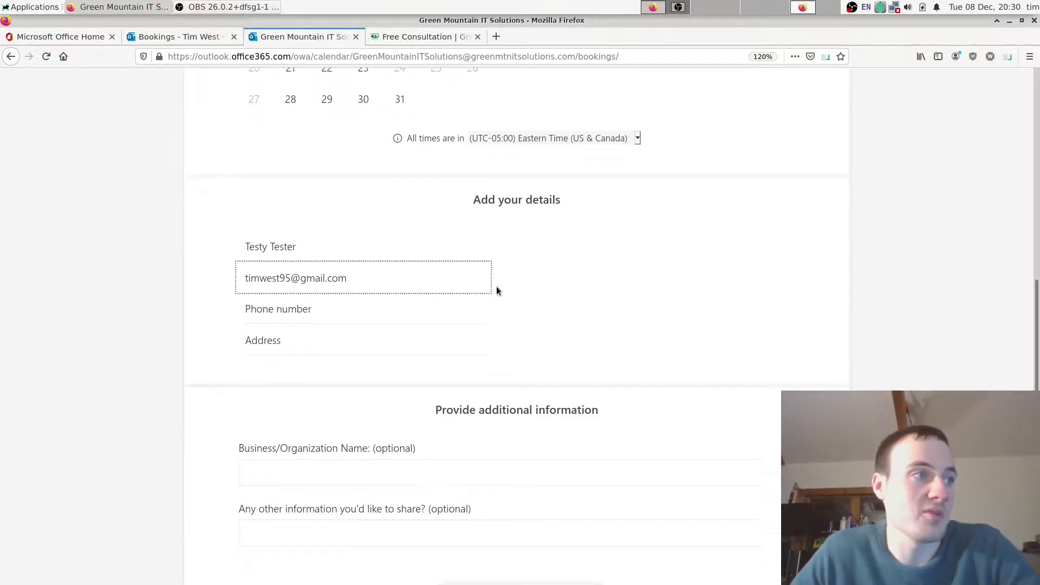
Fill in the customer's phone number and street address in the booking details.
key(Tab)
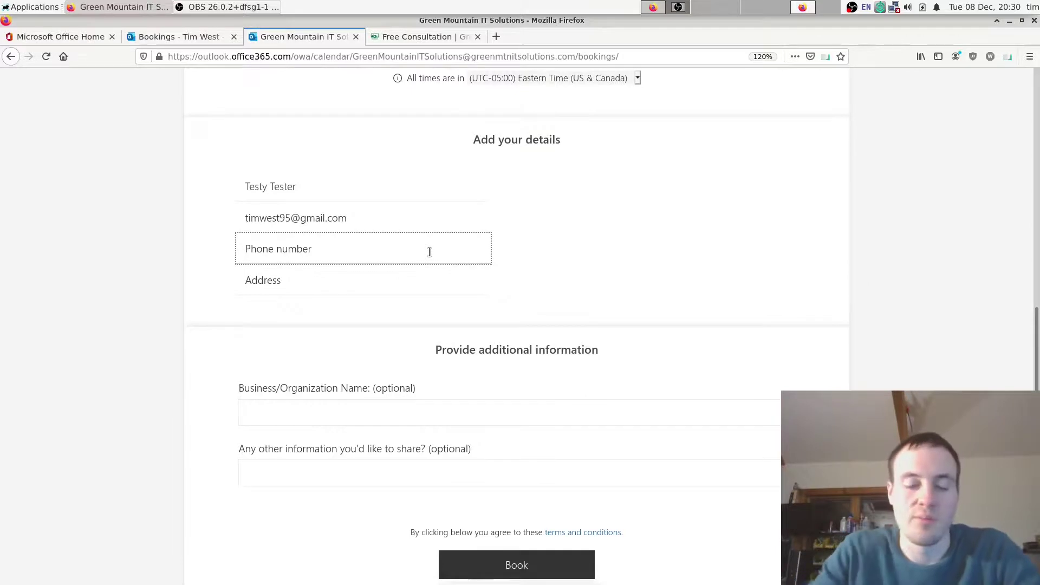
text(802)
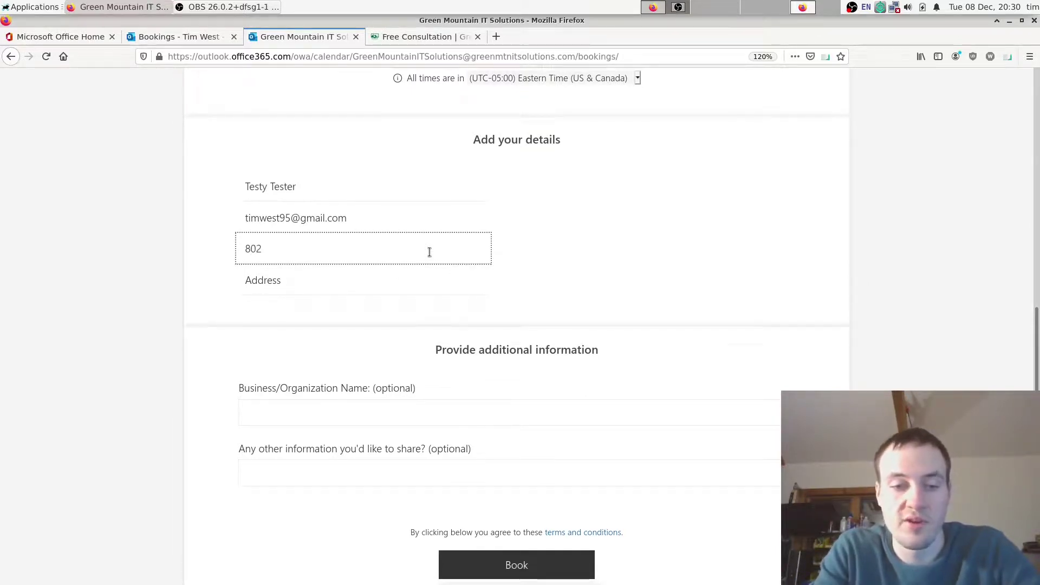
text(34567)
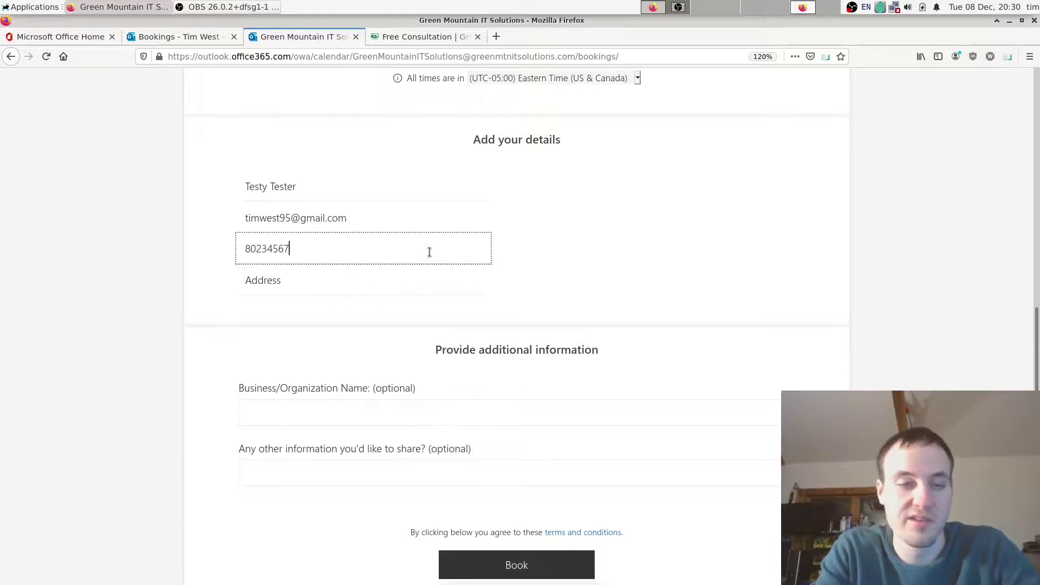
text(89)
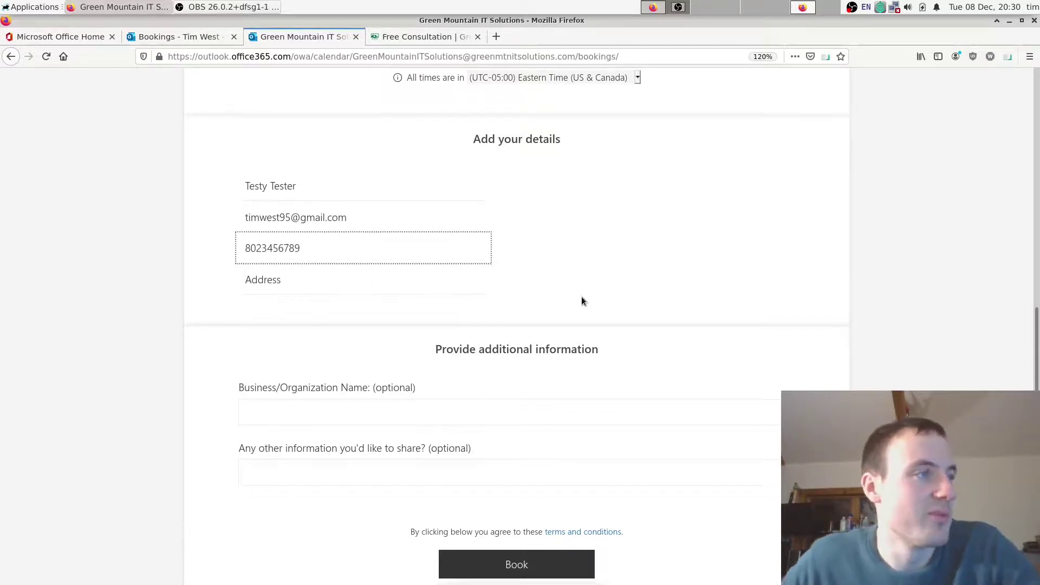
scroll(487, 260, down, 2)
click(408, 212)
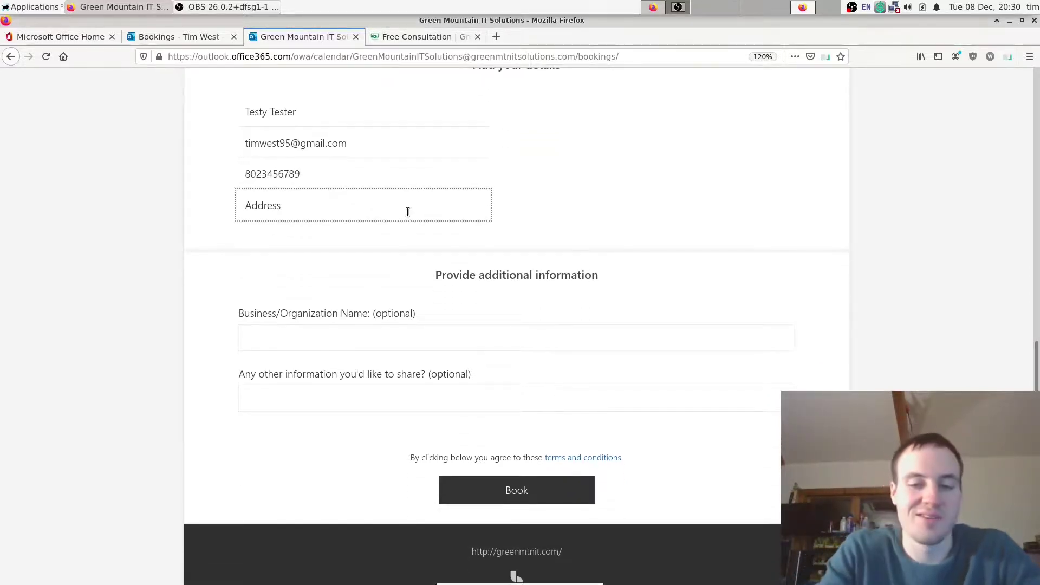
text(25 M)
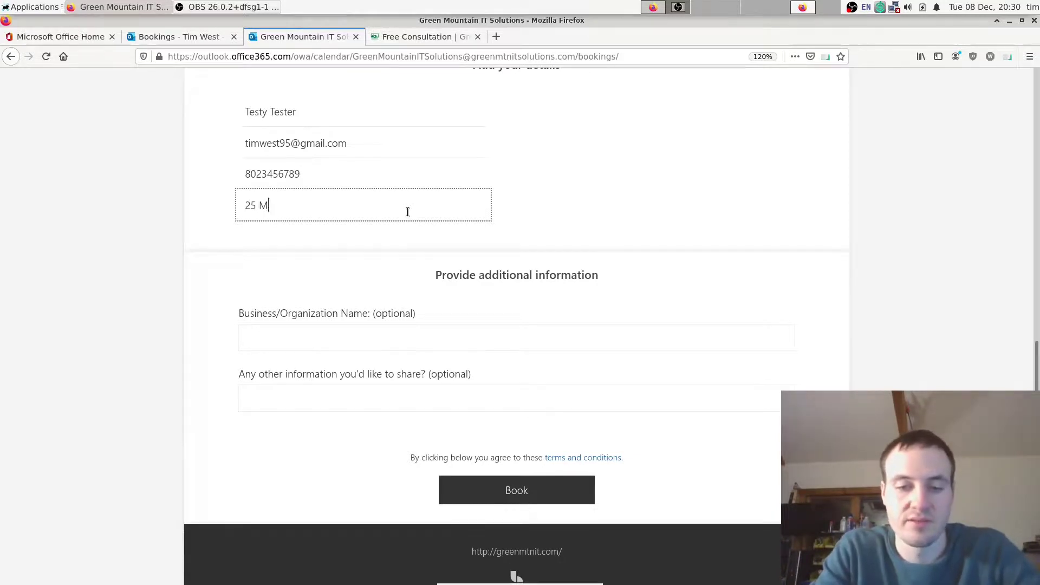
text(ain St, Col)
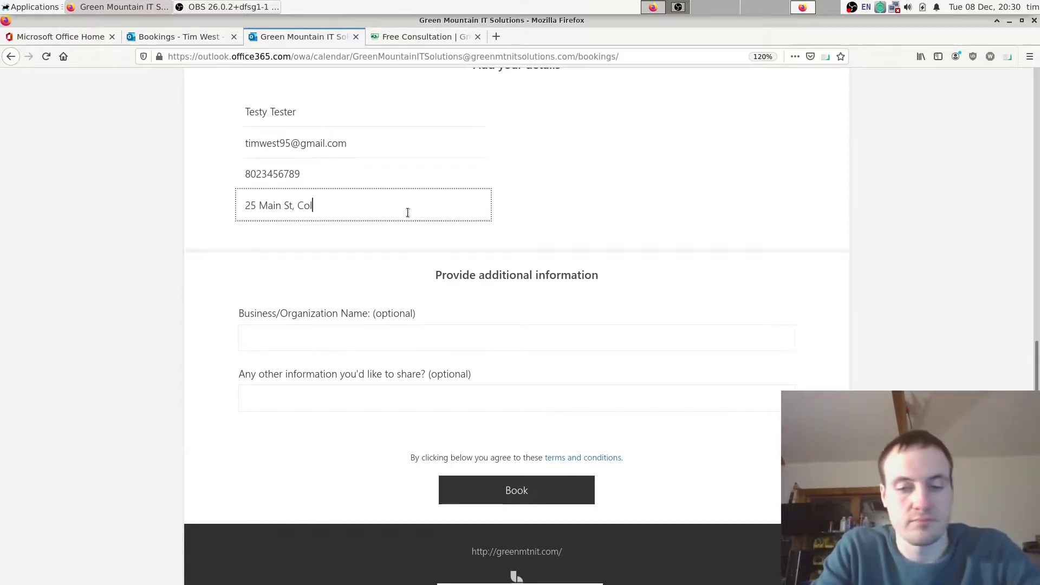
text(chester)
Fill in the additional information with business name "ABC, Inc" and the note "Need help with our new server.".
scroll(578, 232, down, 2)
click(590, 271)
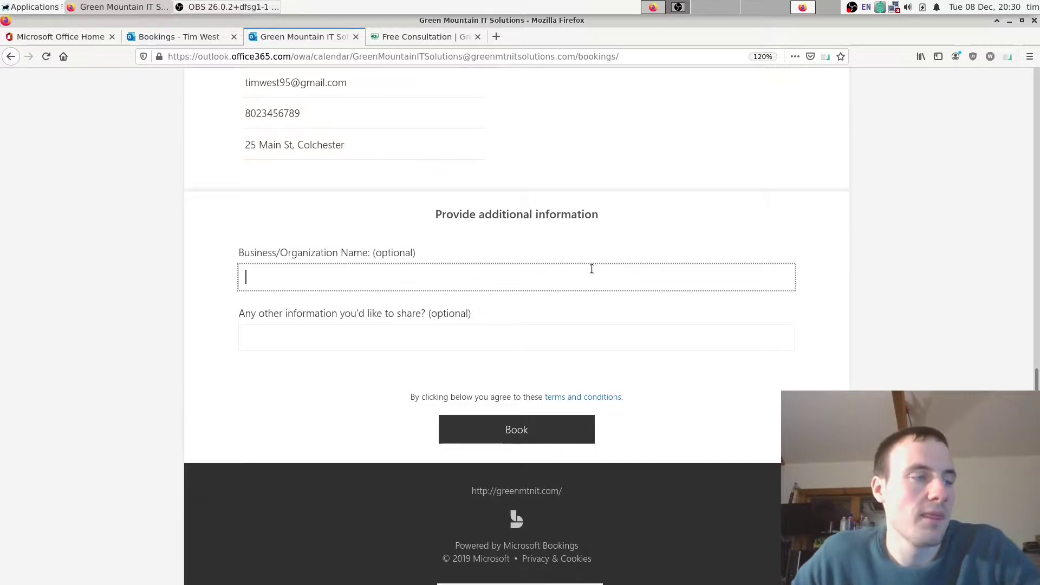
scroll(412, 306, up, 1)
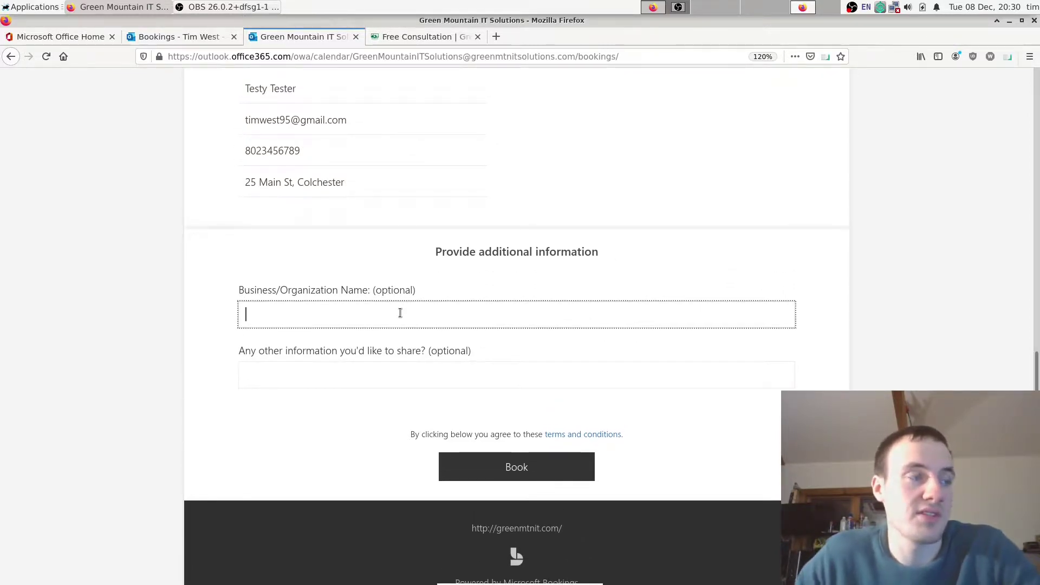
text(ABC, I)
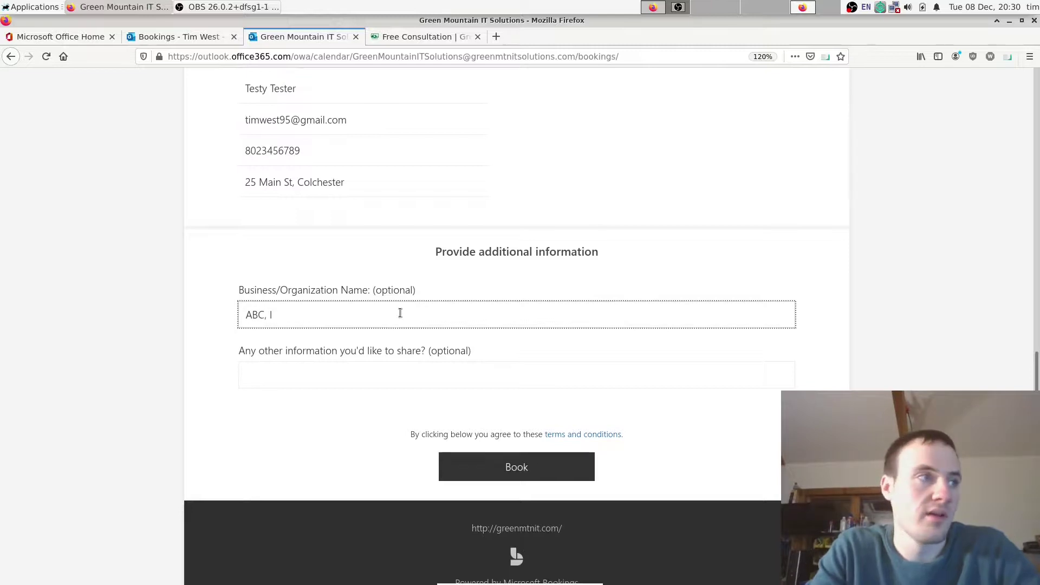
text(nc)
key(Tab)
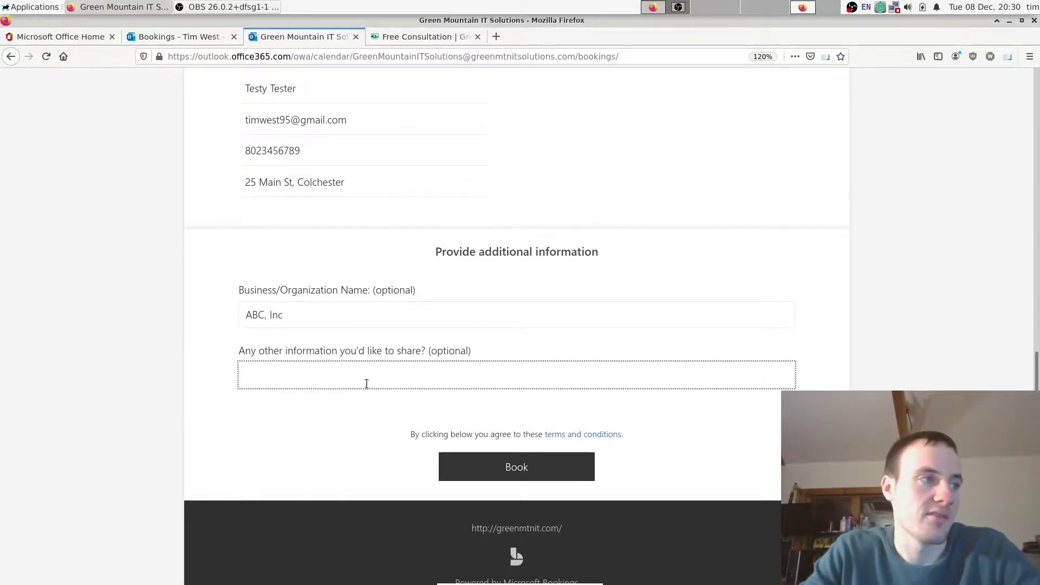
text(Need)
text( help with)
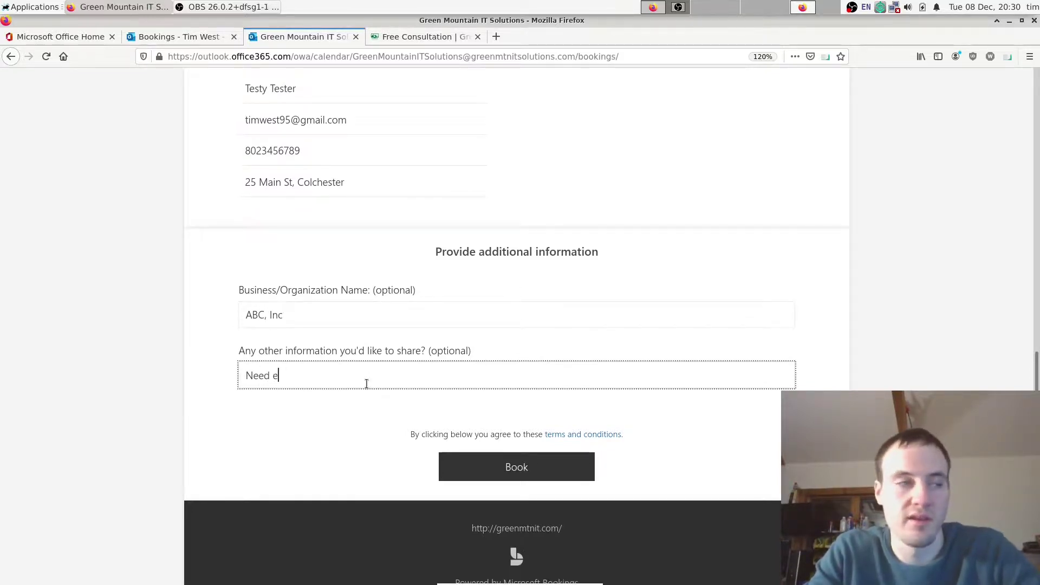
text( ou)
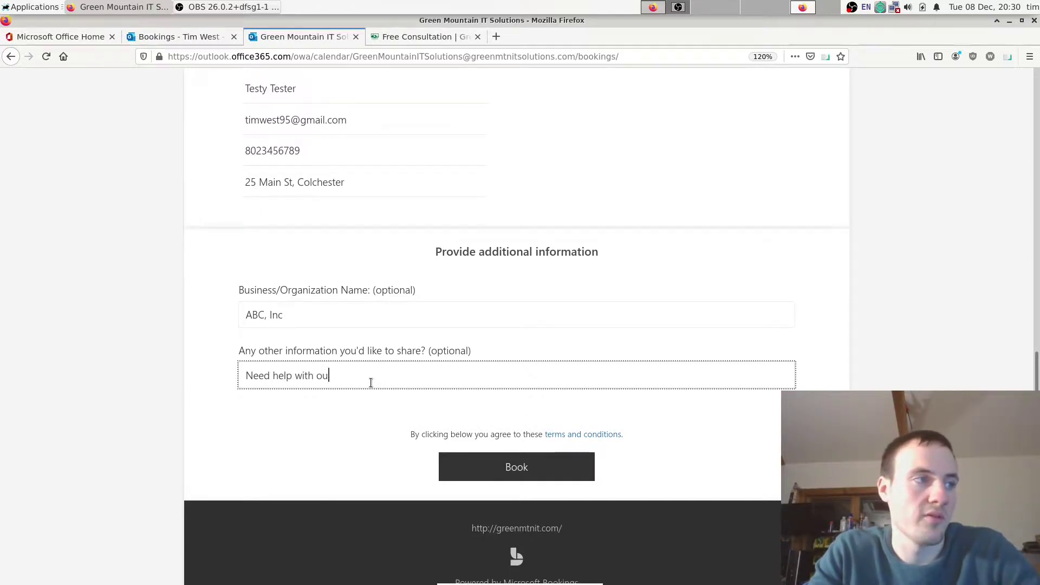
text(r new server.)
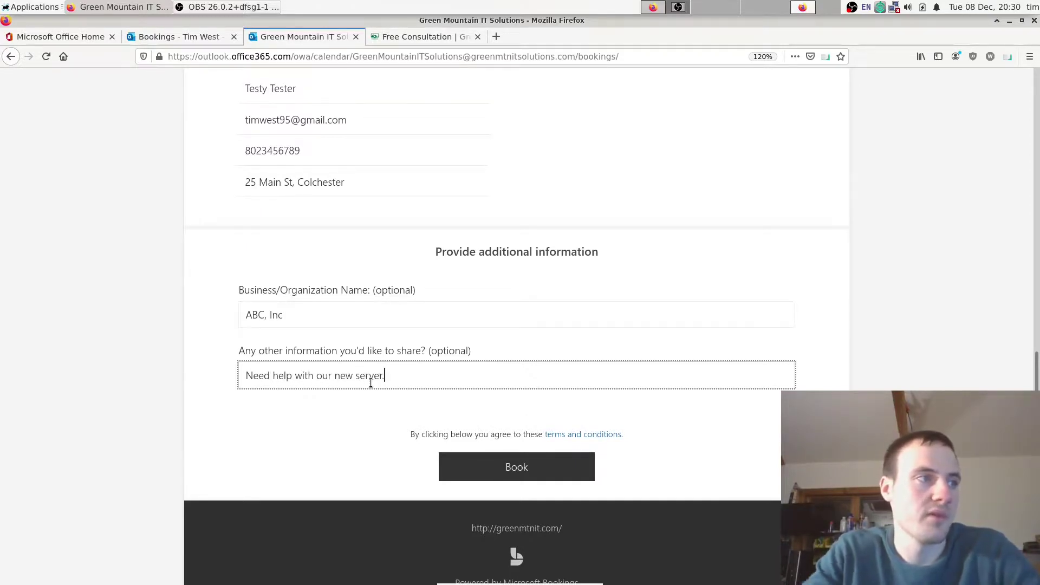
Submit the consultation booking and dismiss the thank-you confirmation.
click(550, 474)
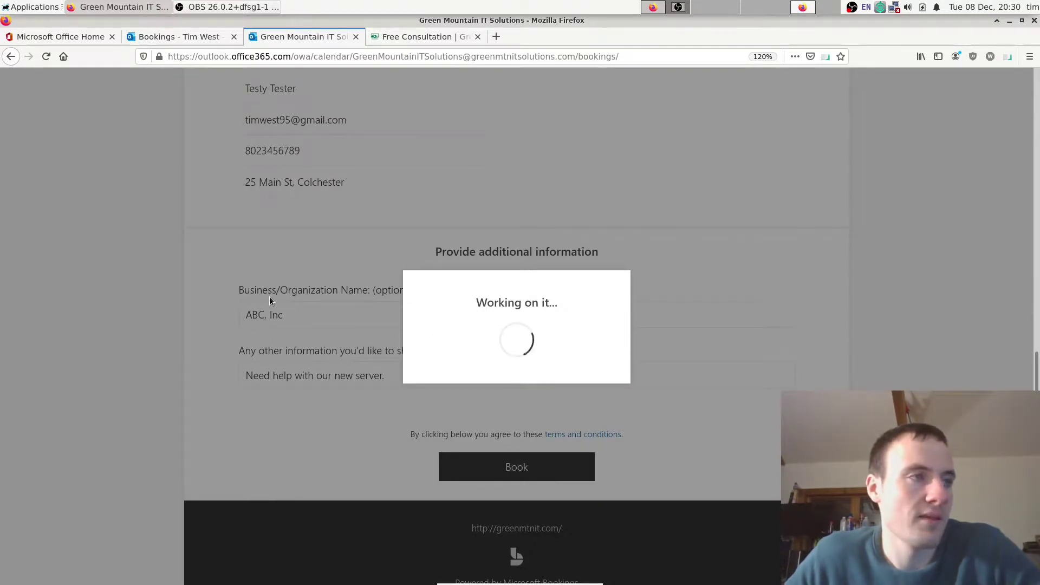
scroll(269, 297, up, 2)
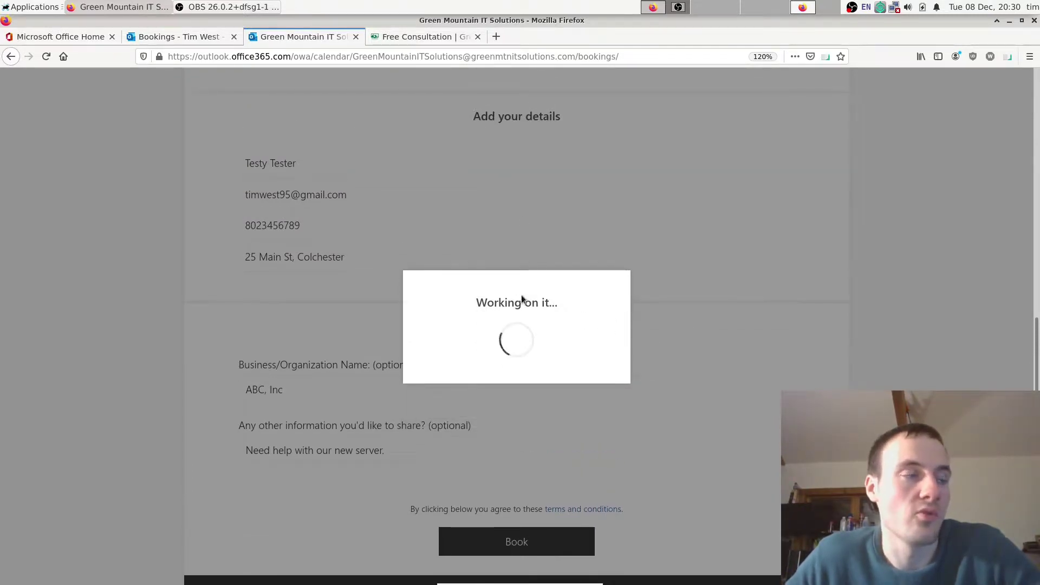
scroll(433, 257, up, 5)
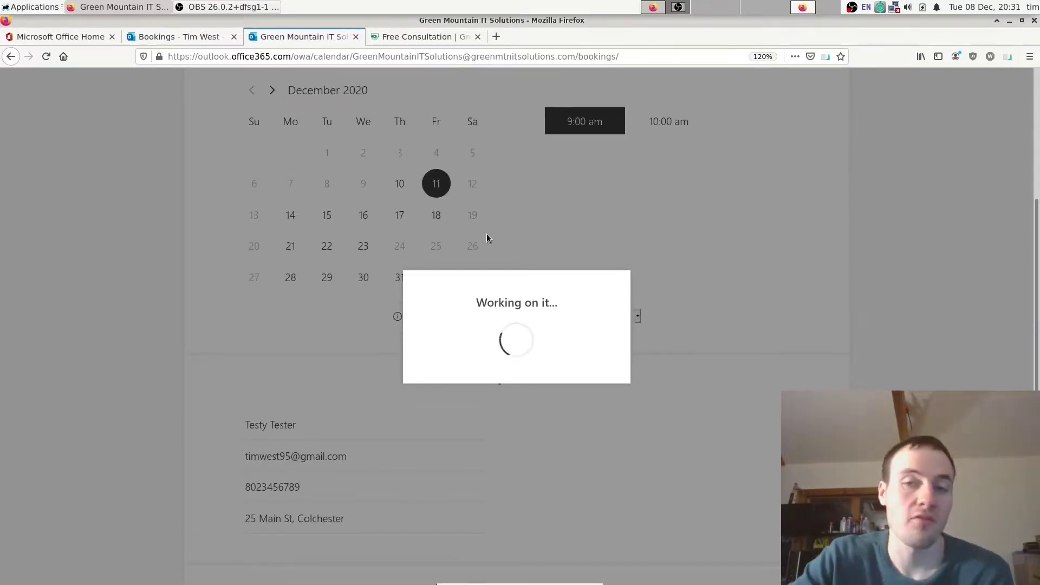
scroll(560, 263, down, 7)
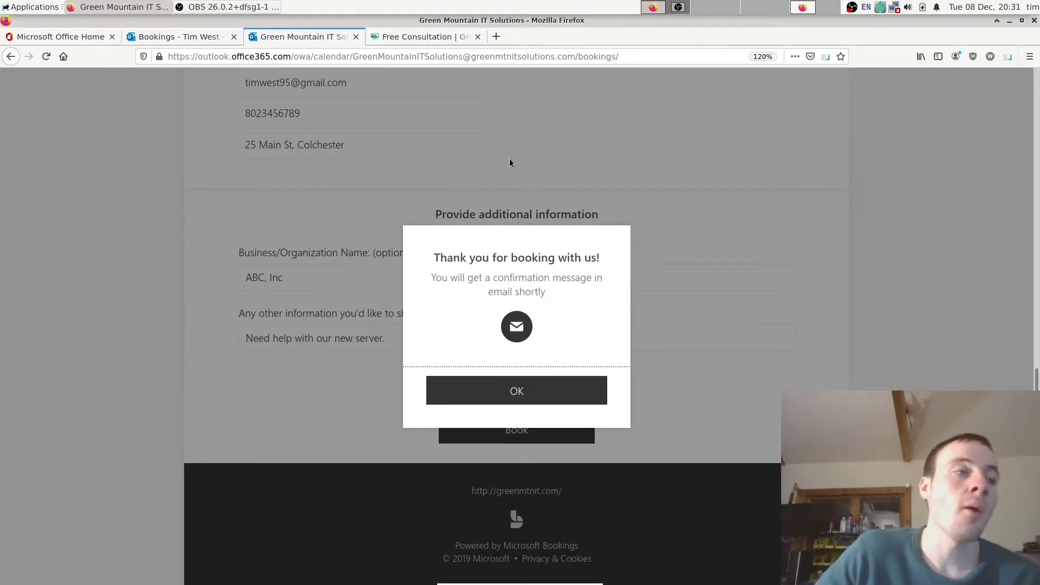
click(523, 391)
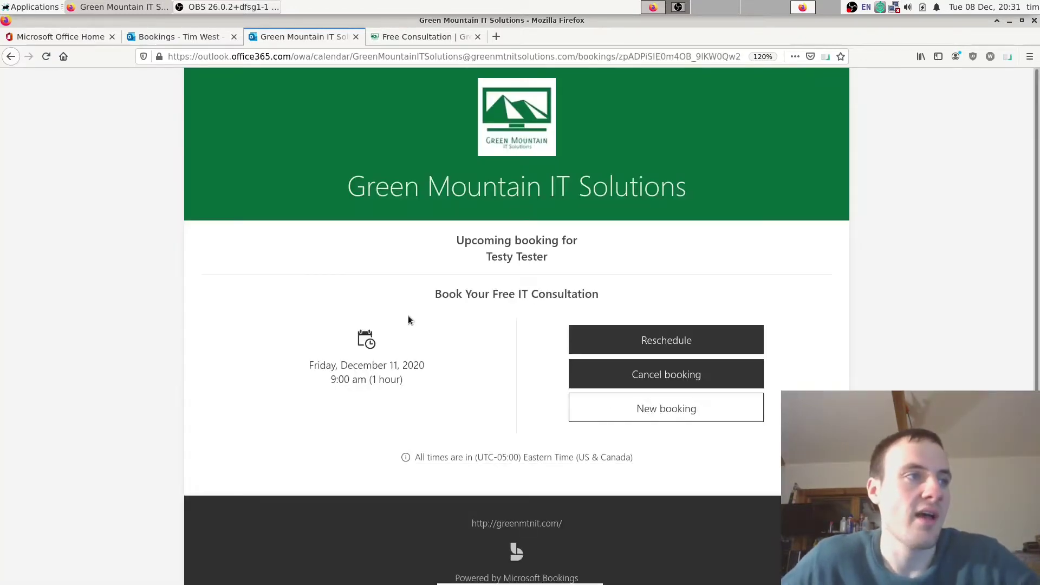